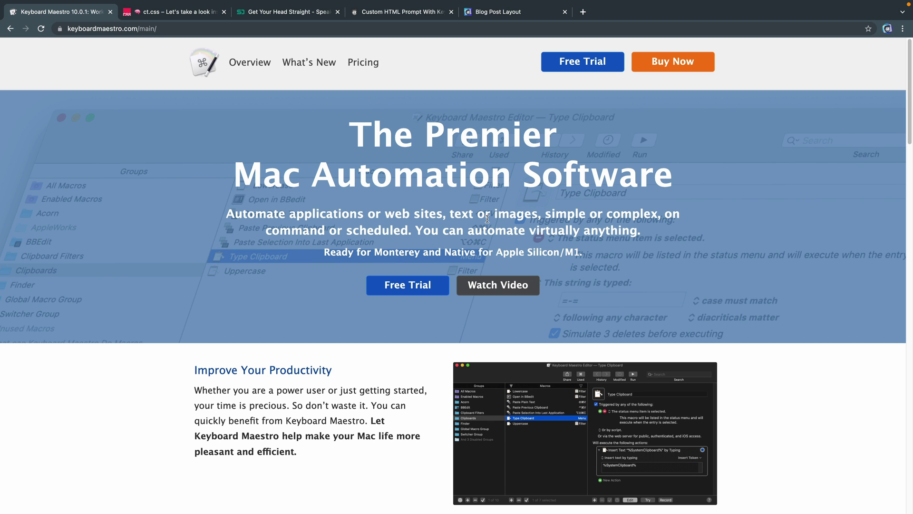
Step: Switch to Keyboard Maestro Editor and examine the Console Log macro's trigger types and the list of available actions
key(ctrl+Left)
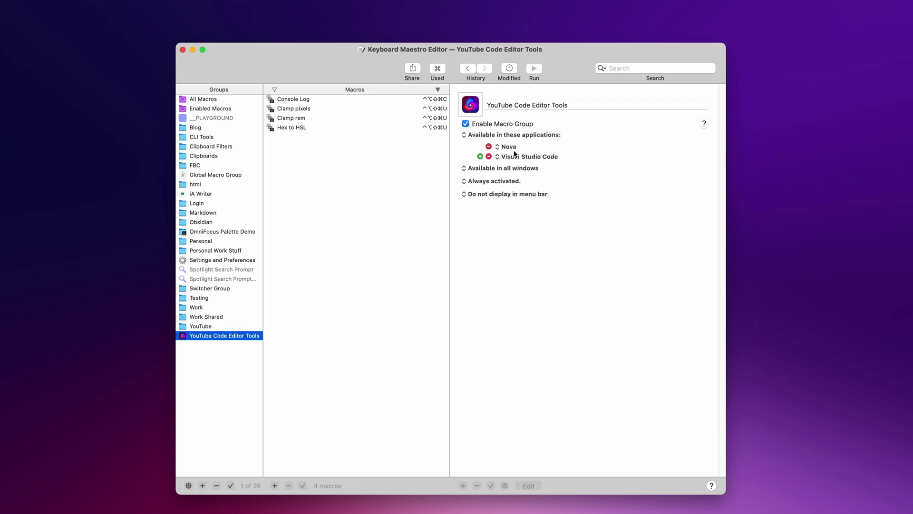
click(400, 100)
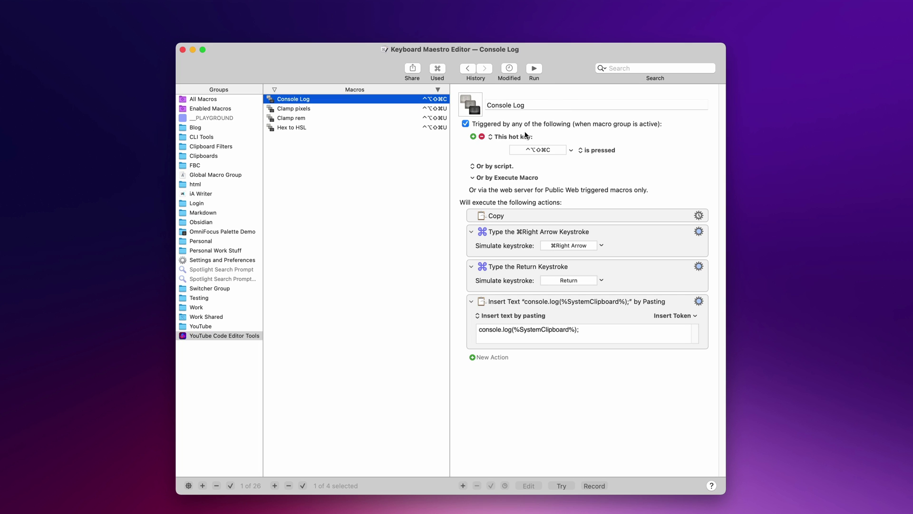
click(463, 485)
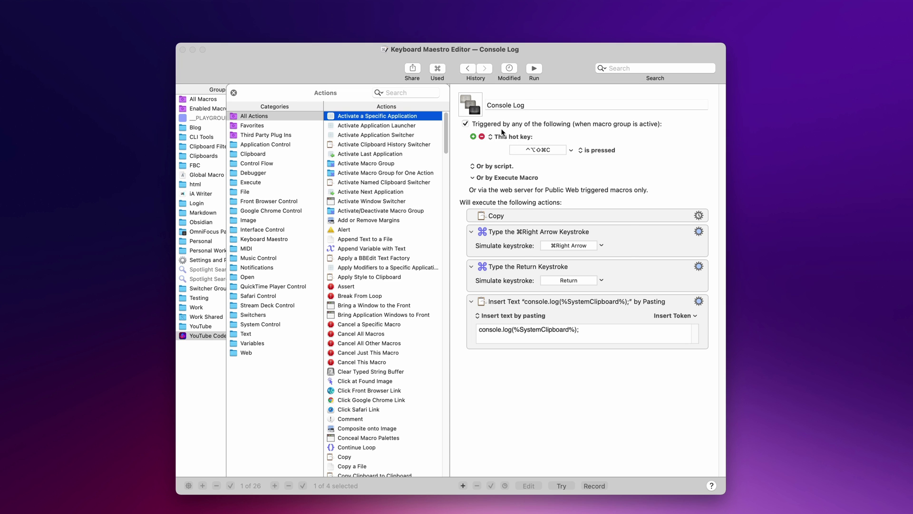
click(494, 137)
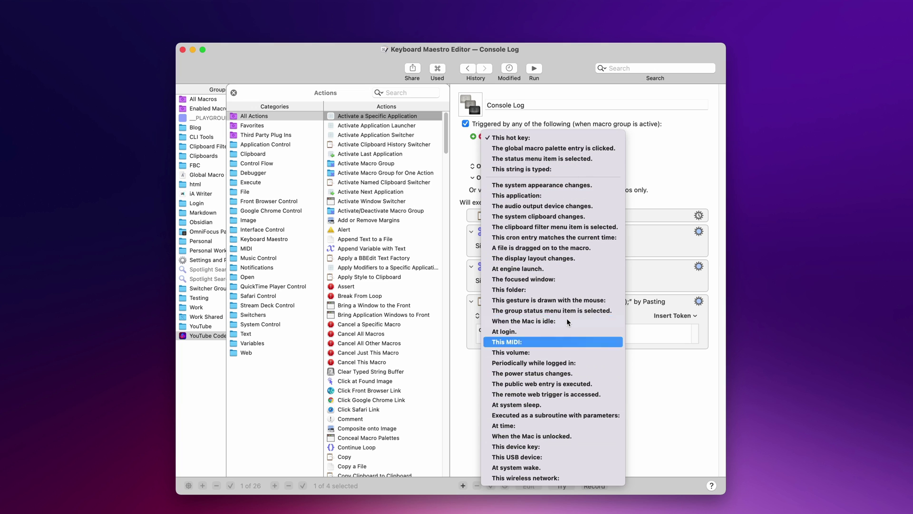
click(637, 336)
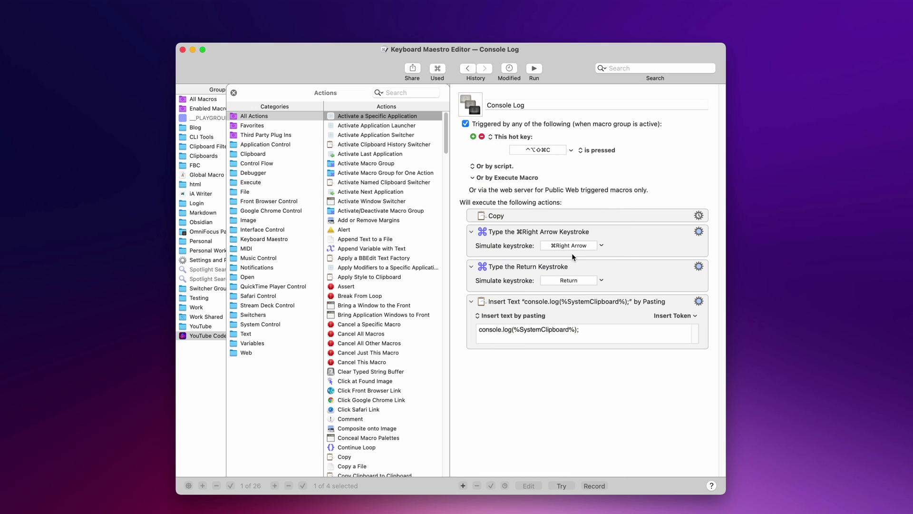
scroll(414, 327, down, 20)
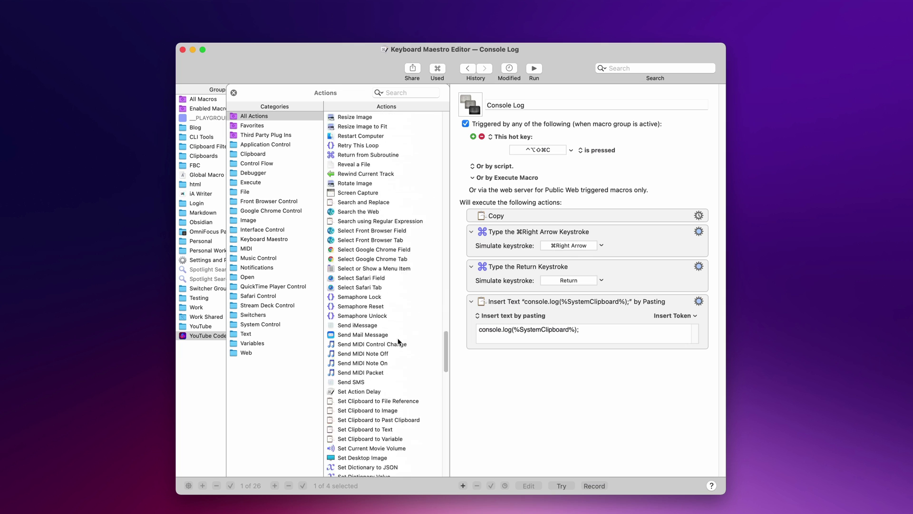
scroll(398, 340, up, 20)
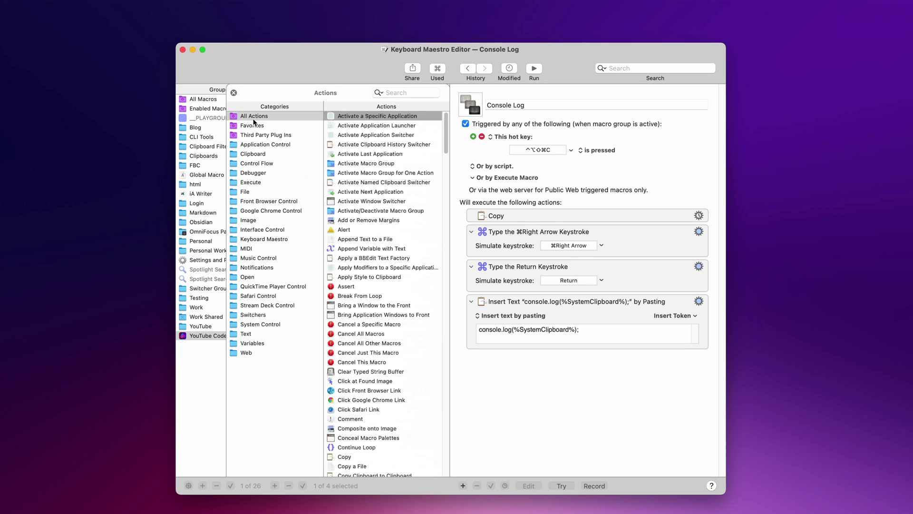
click(234, 92)
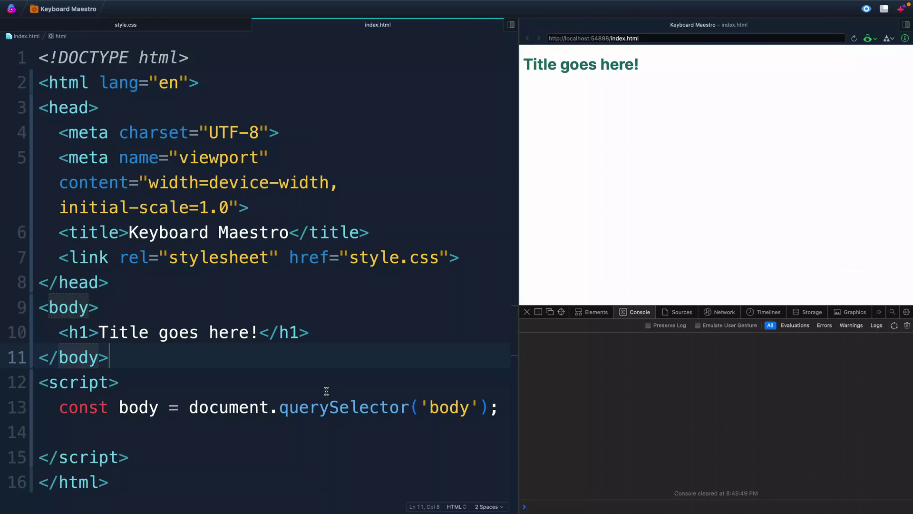
Step: Use the Console Log macro to insert console.log(body); below the body constant in index.html, and save the file
click(132, 407)
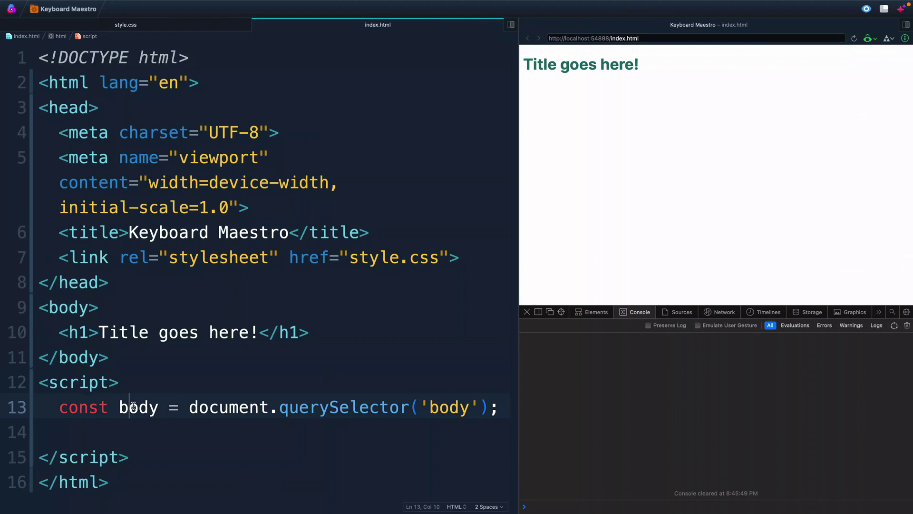
double_click(133, 407)
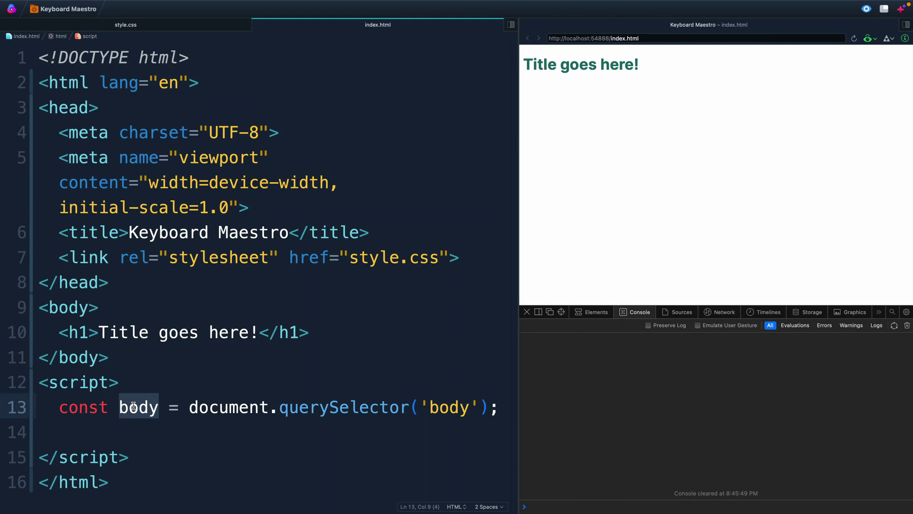
key(super+shift+l)
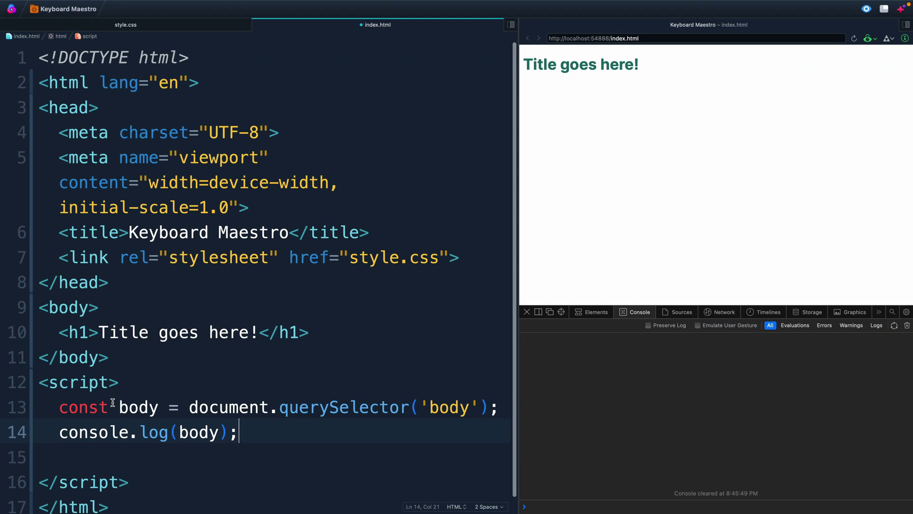
drag(117, 408, 159, 407)
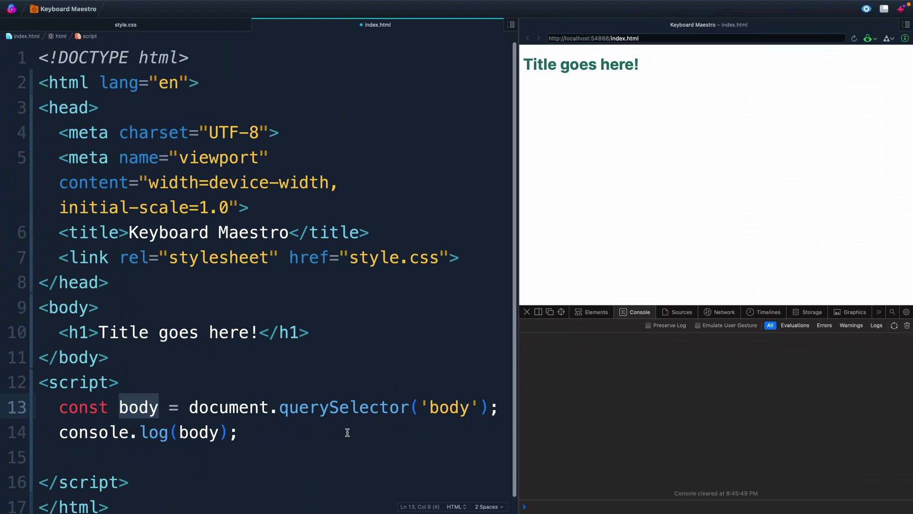
click(330, 421)
key(super+s)
Step: Open style.css and add a font-size property to the h1 rule
click(174, 29)
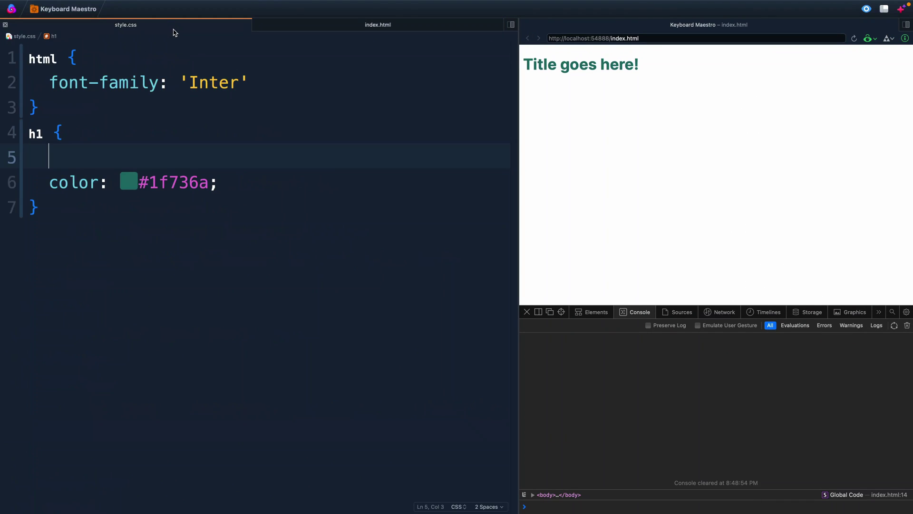
text(font-si)
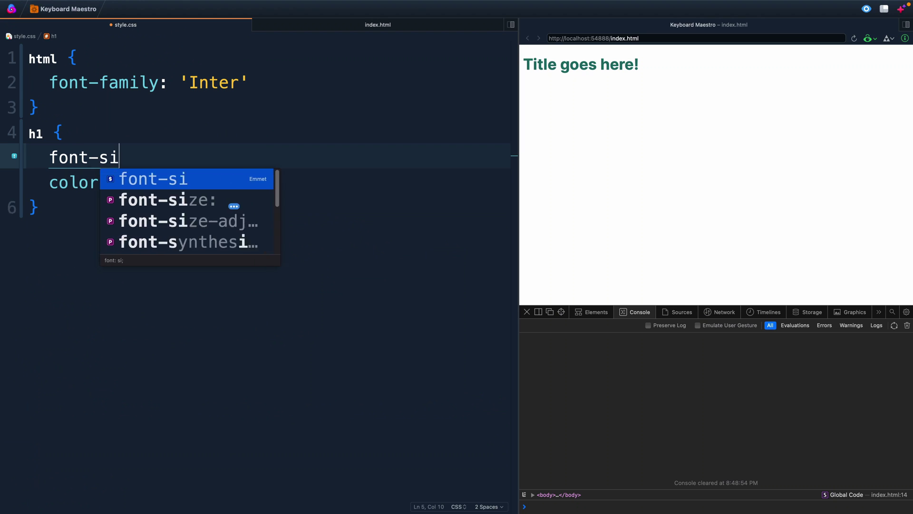
key(Down)
key(Return)
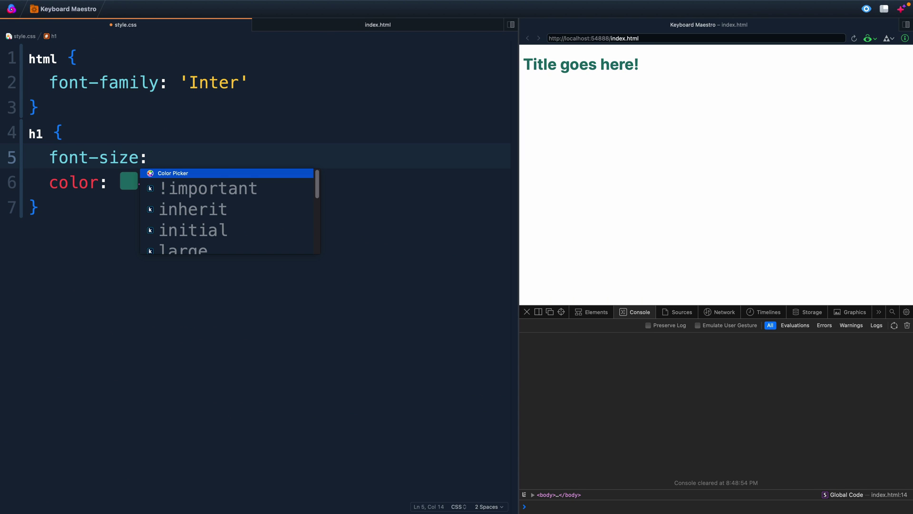
Step: Fill in the h1 font-size with the Clamp pixels macro, using a minRem of 2 and a maxRem of 6
key(ctrl+alt+shift+super+u)
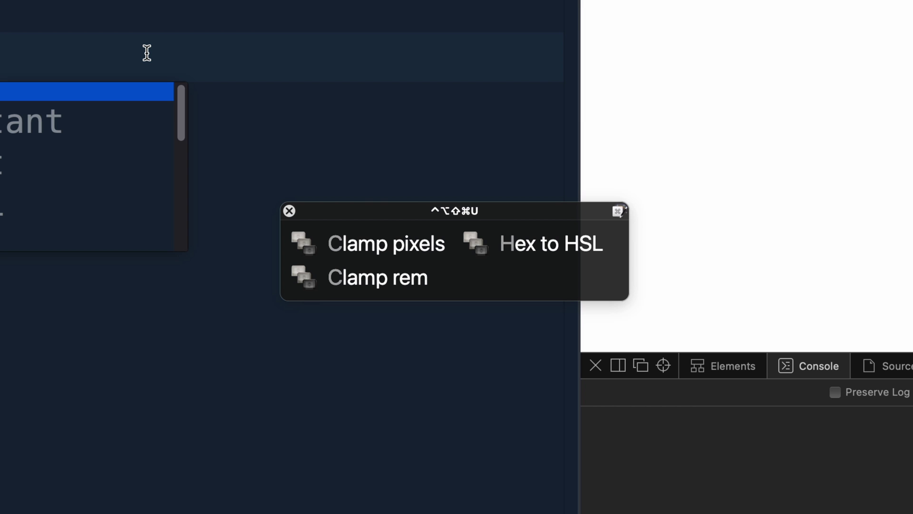
key(c)
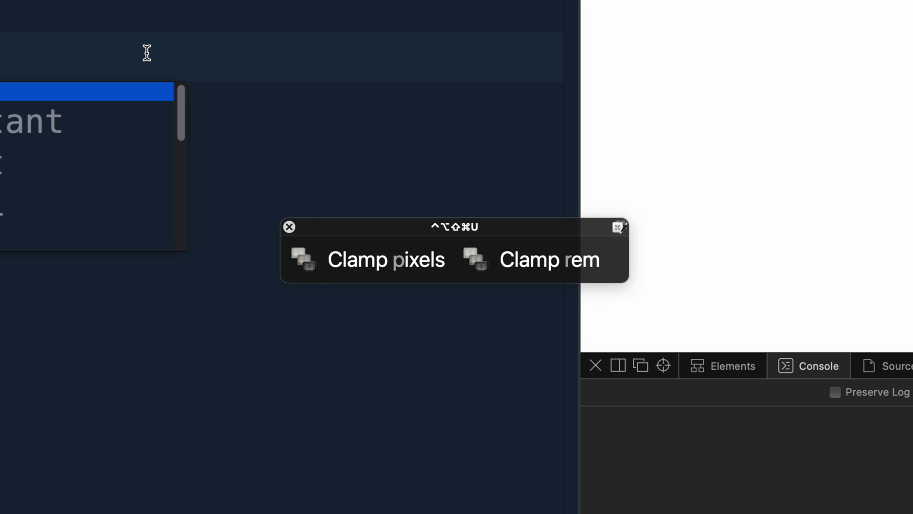
key(p)
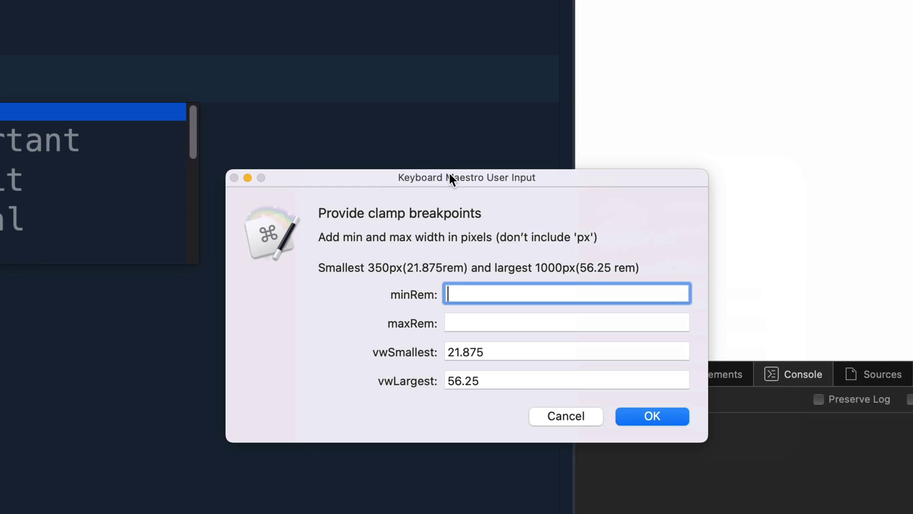
drag(450, 173, 440, 107)
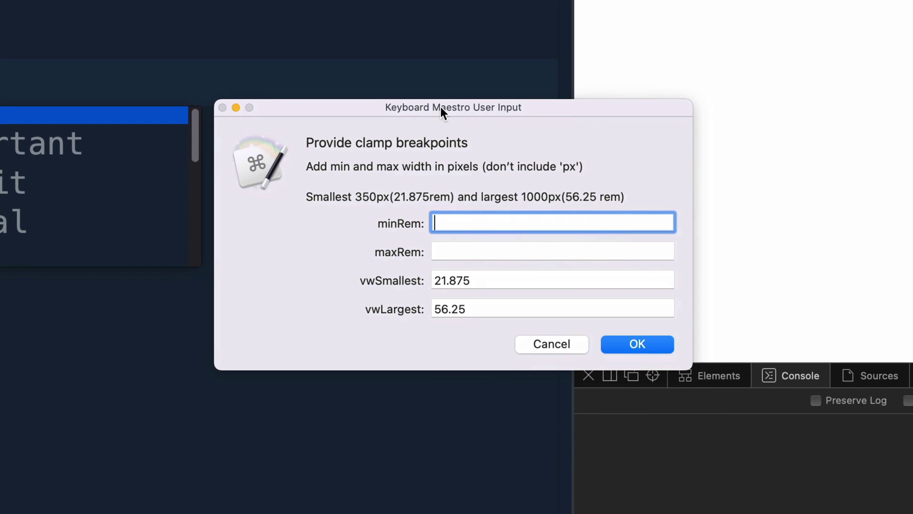
text(2)
key(Tab)
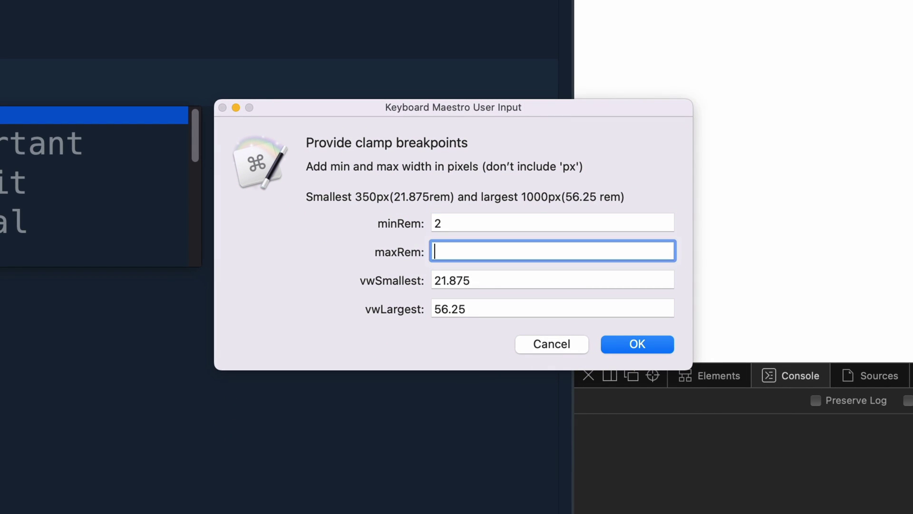
text(6)
key(Return)
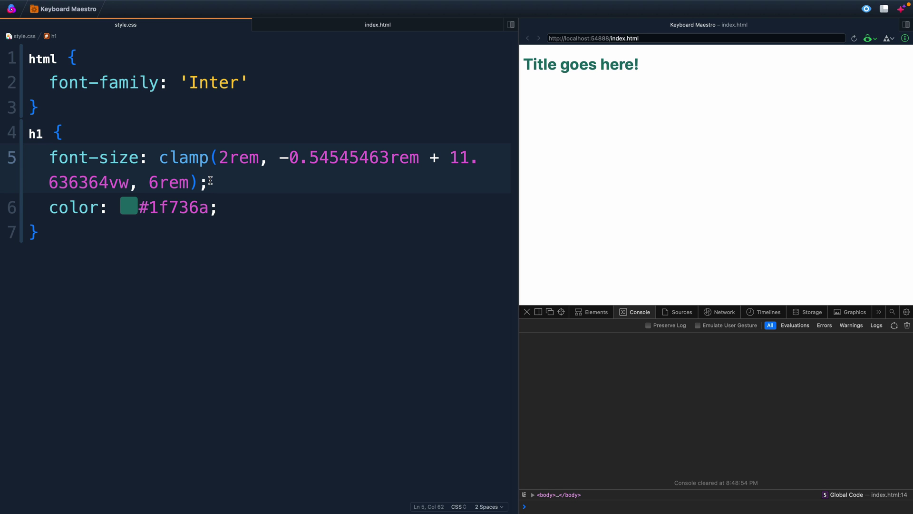
Step: Save the stylesheet and widen the preview pane to check the heading against the clamp's fluid middle value
key(super+s)
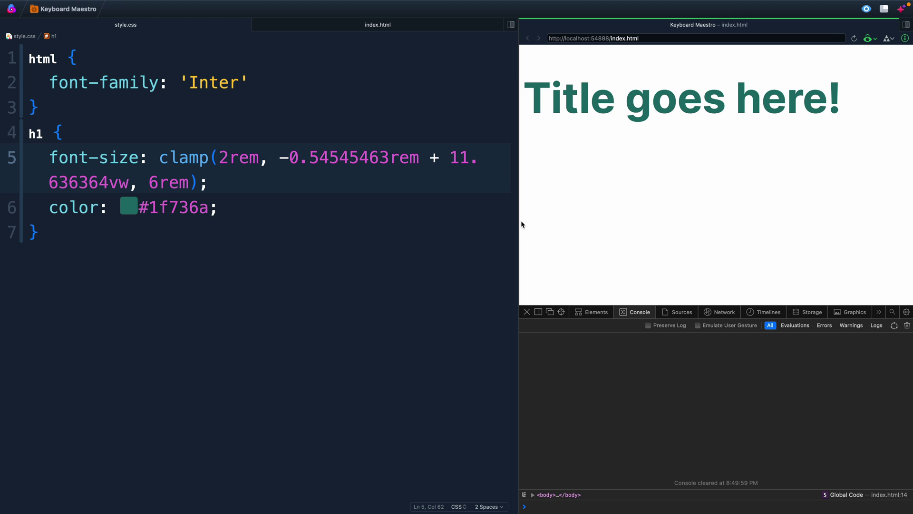
drag(520, 220, 478, 252)
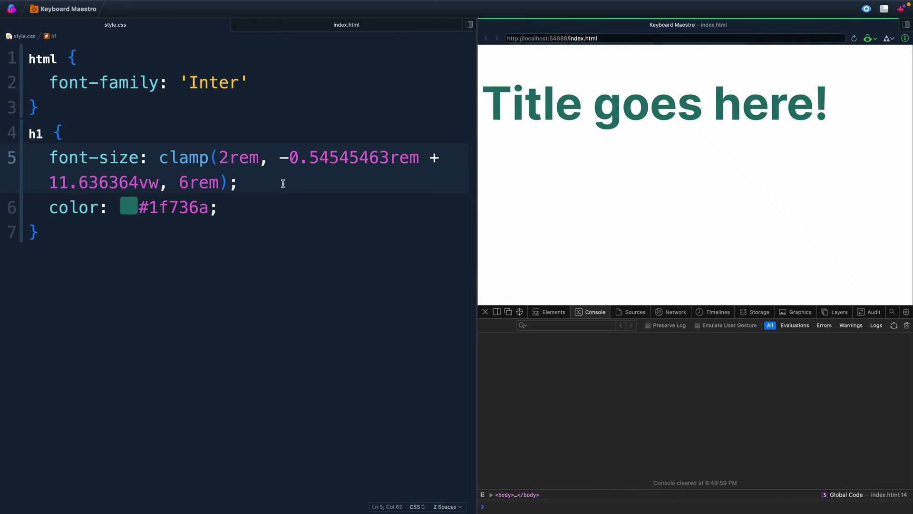
drag(281, 155, 163, 185)
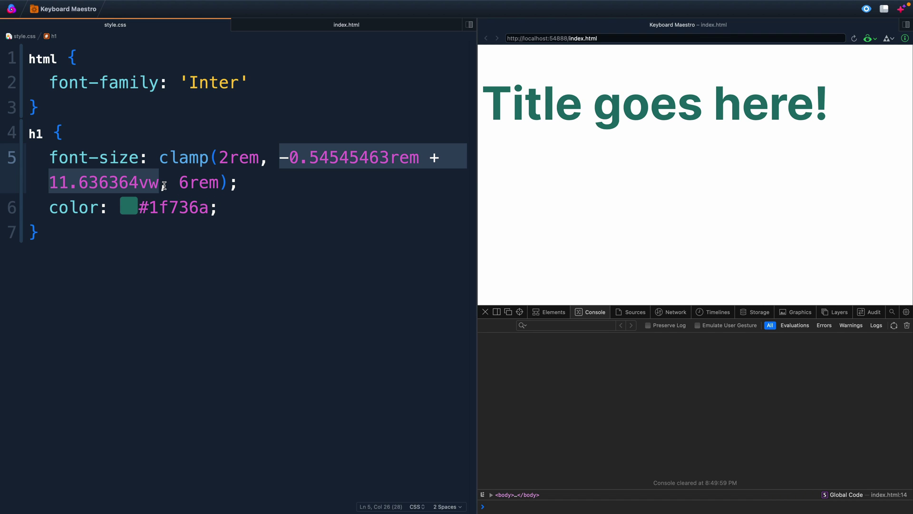
Step: Convert the h1 hex color to hsl(174 57.5% 28.6%) with the Hex to HSL macro and save the stylesheet
drag(209, 207, 141, 206)
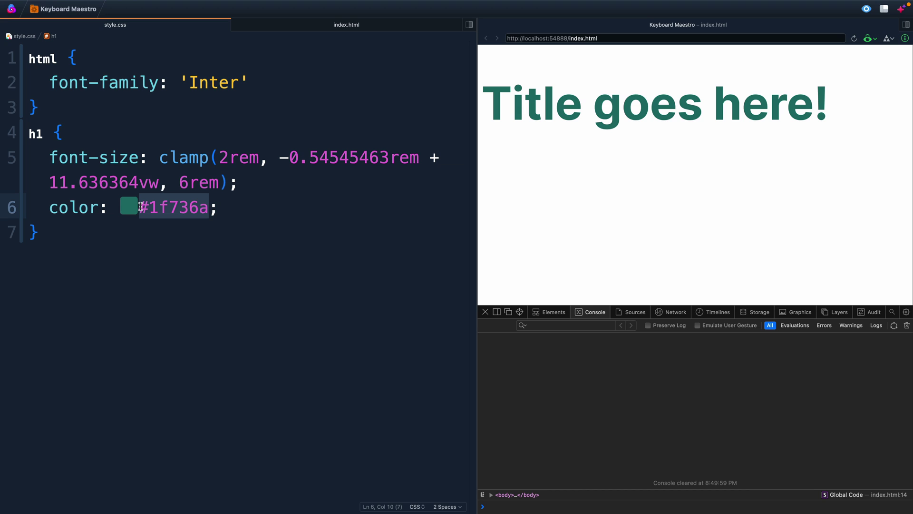
key(ctrl+alt+shift+super+u)
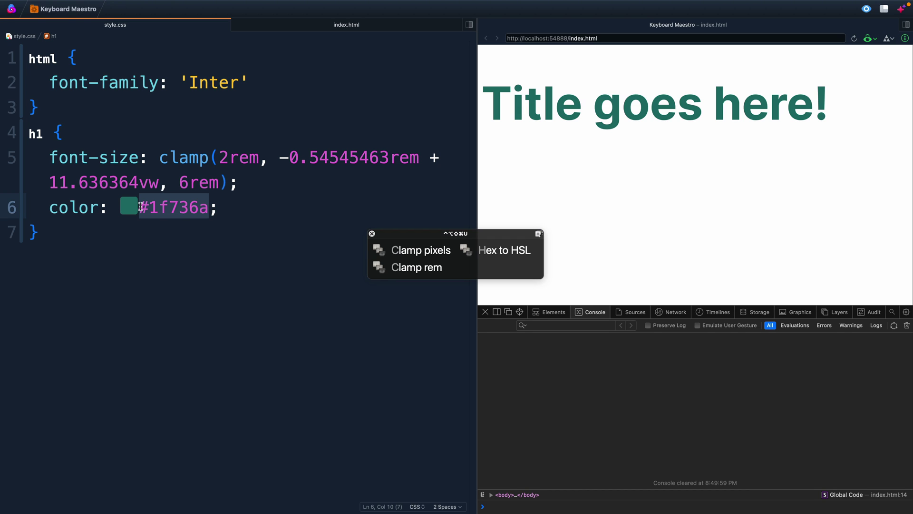
key(h)
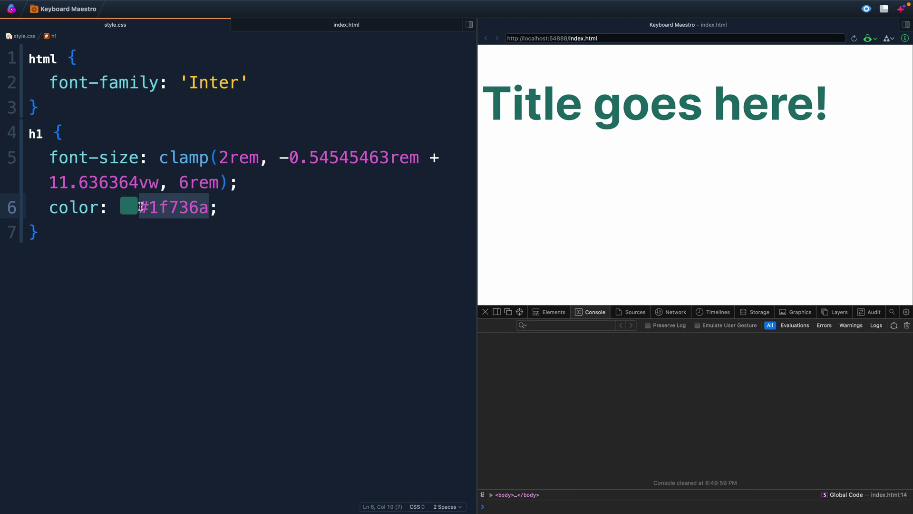
drag(122, 209, 271, 206)
key(super+c)
text(hs)
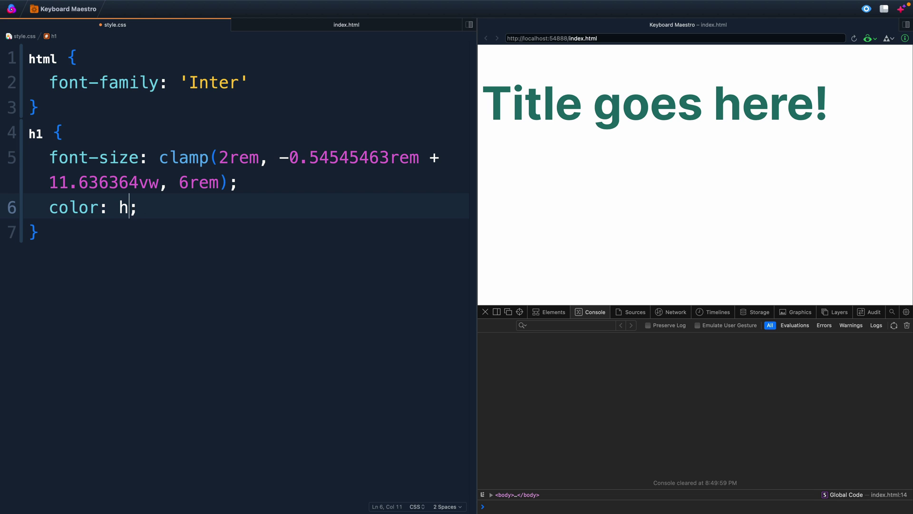
key(Return)
key(super+v)
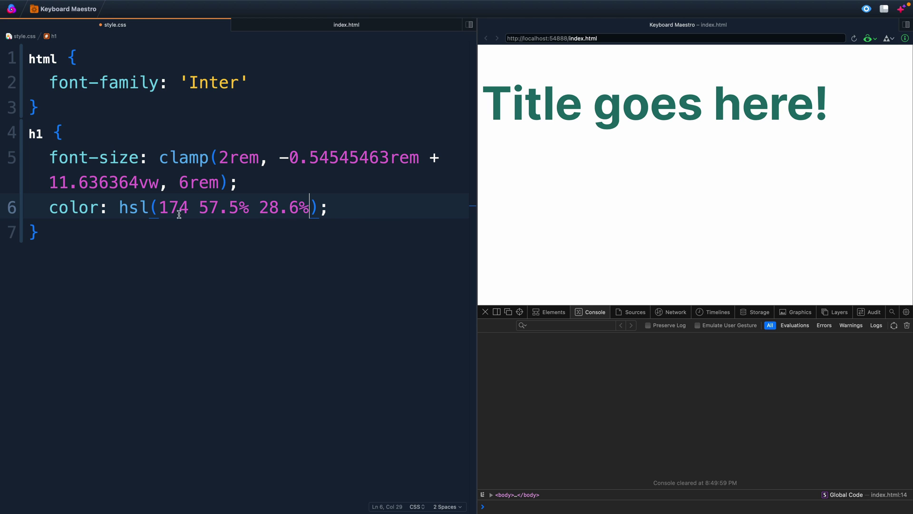
drag(161, 207, 349, 223)
click(349, 223)
key(super+s)
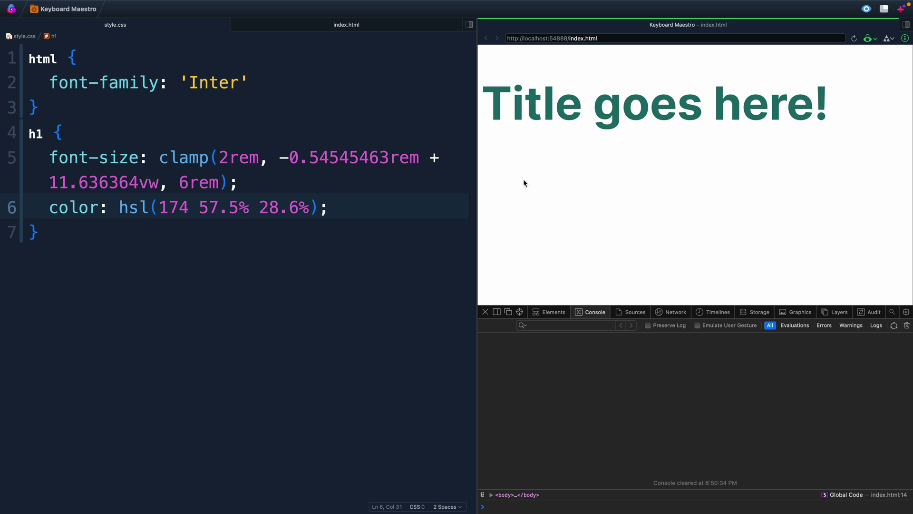
Step: Try a lightness of 1.6% in the h1 color and save the stylesheet
click(339, 212)
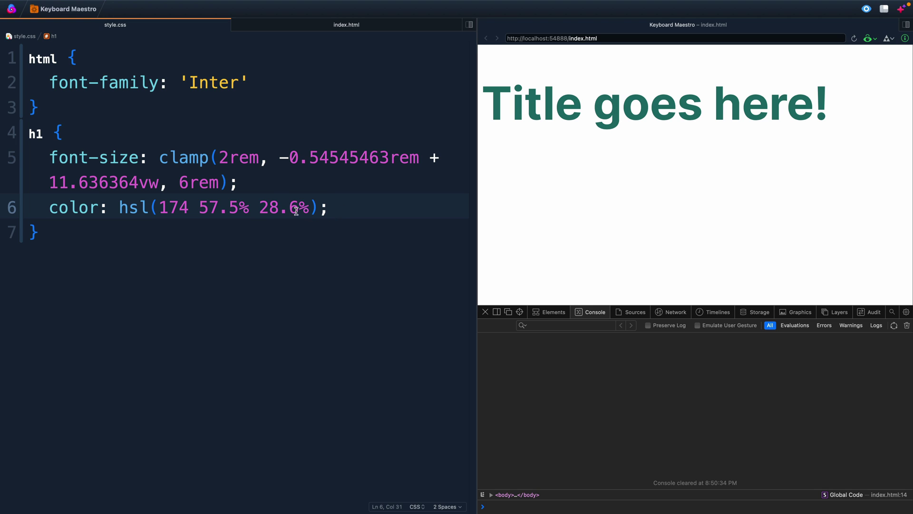
drag(279, 208, 263, 209)
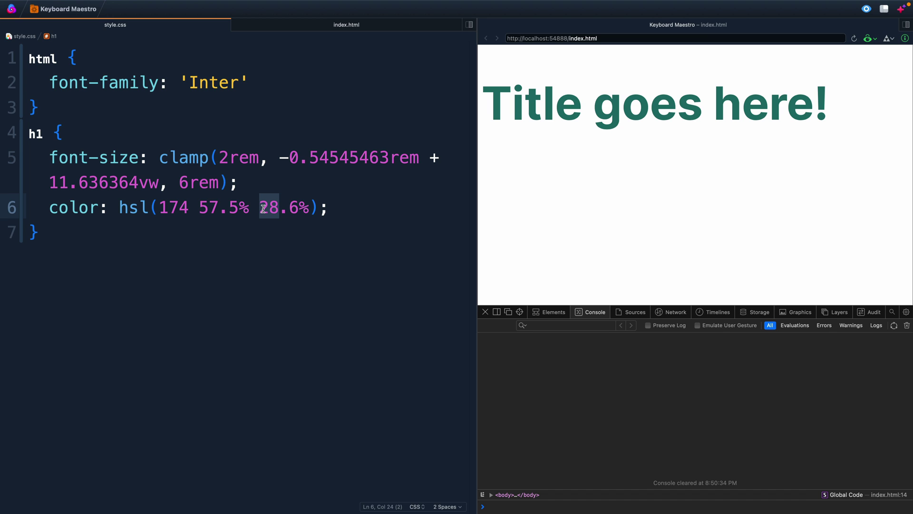
text(1)
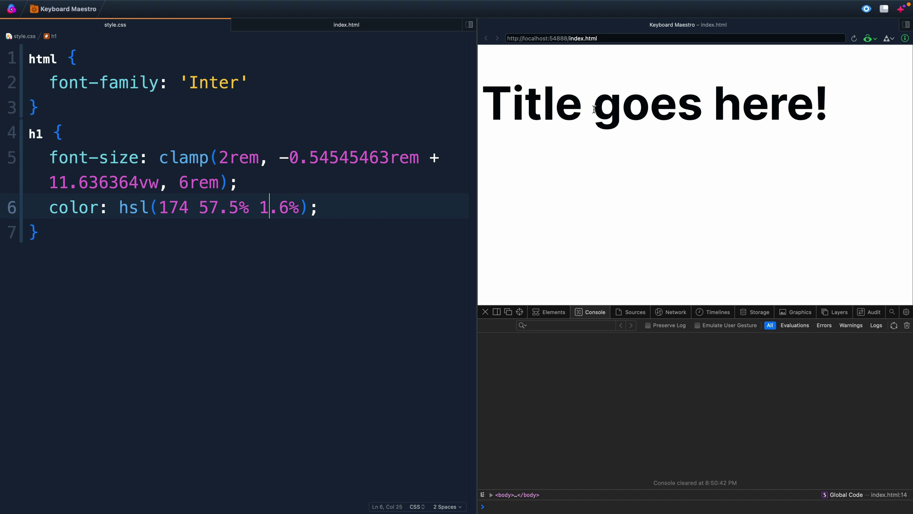
Step: Try a lightness of 98.6% in the h1 color and save the stylesheet
text(=98)
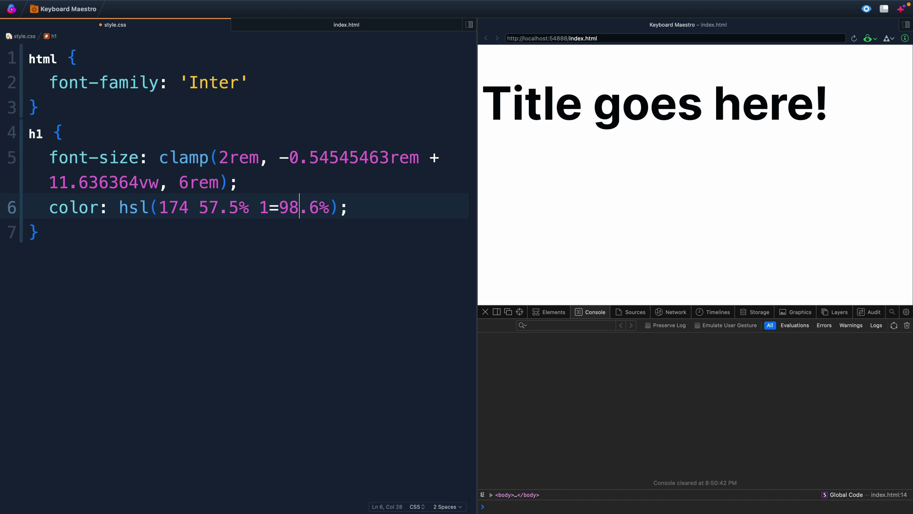
key(BackSpace)
key(BackSpace)
key(BackSpace)
key(BackSpace)
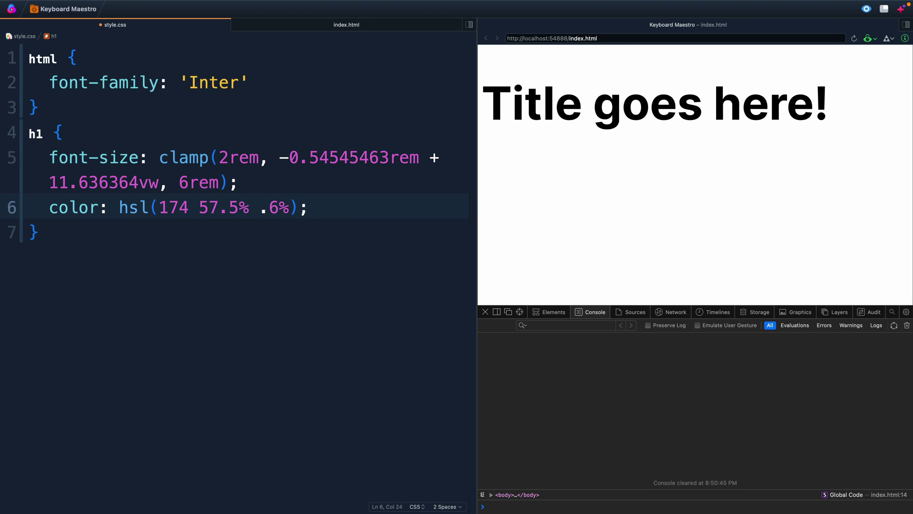
text(98)
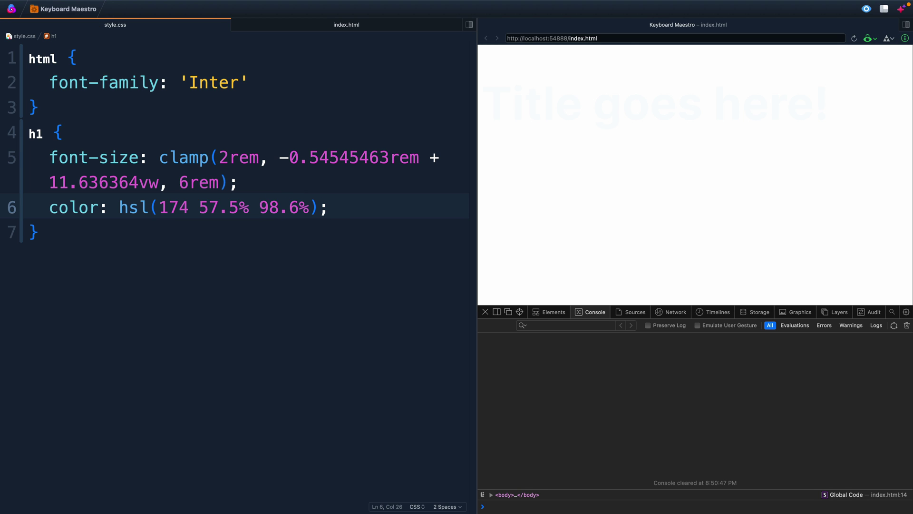
Step: Set the lightness in the h1 hsl color to 80.6%
key(BackSpace)
text(5)
key(BackSpace)
key(BackSpace)
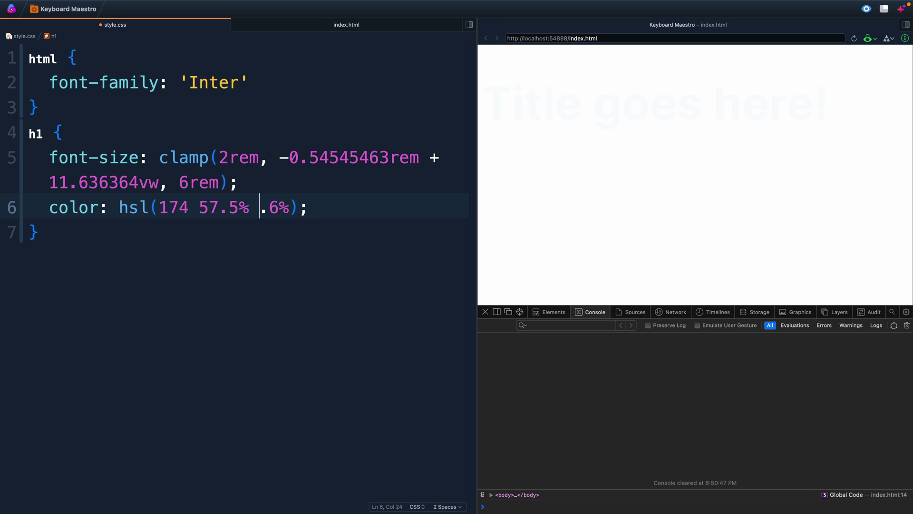
text(80)
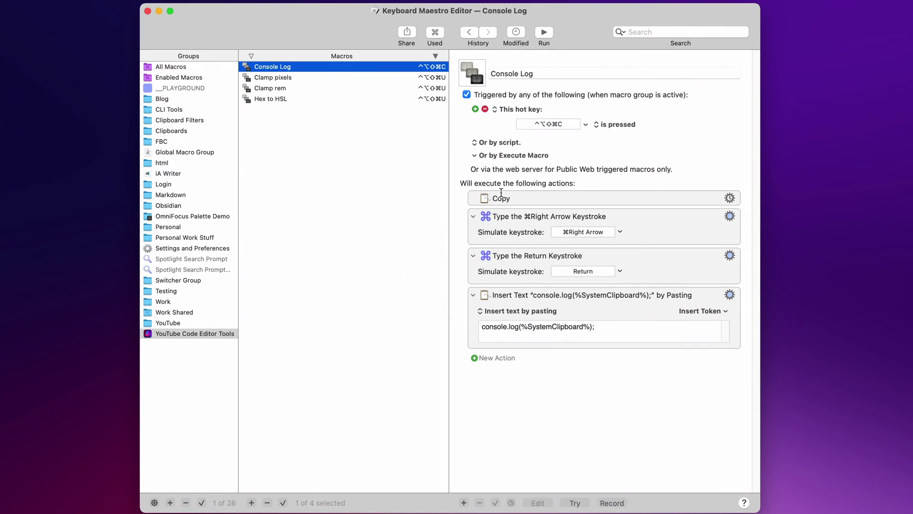
Step: In Keyboard Maestro Editor, open the Epoch macro in the YouTube group
key(Left)
key(Up)
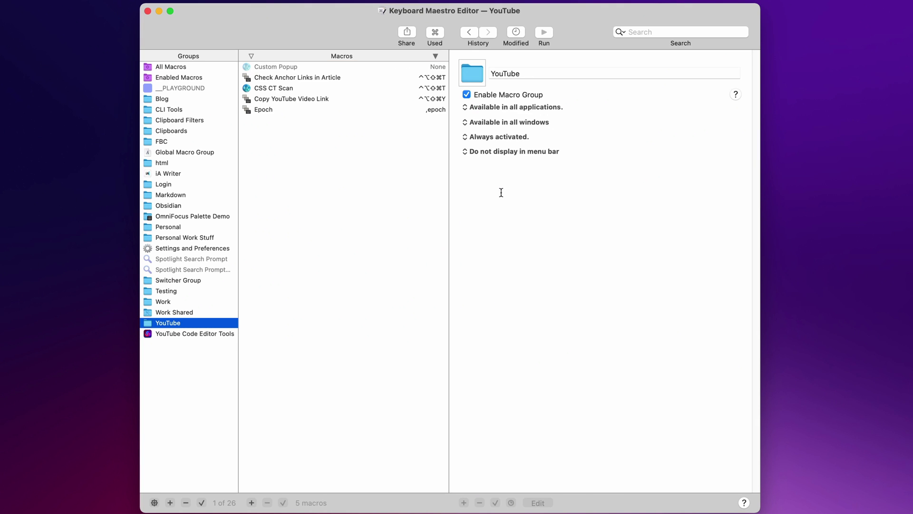
key(Right)
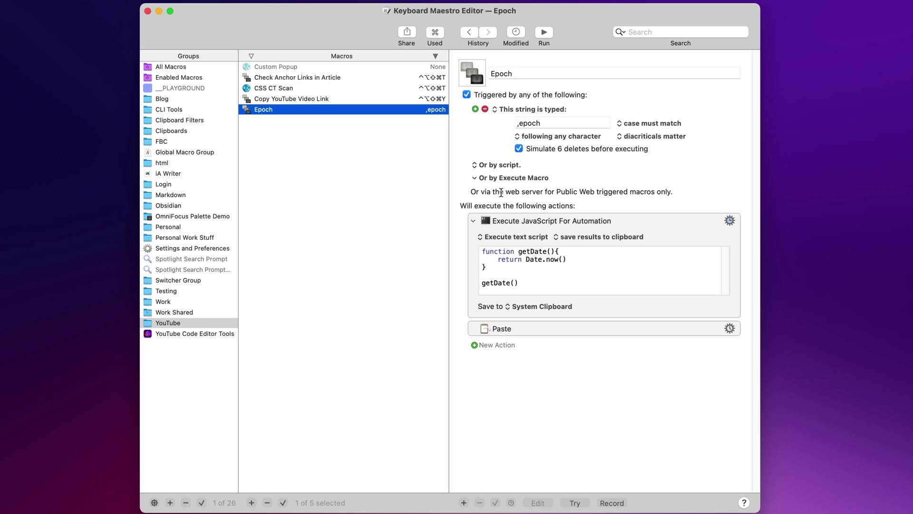
Step: Test the Epoch macro by entering its ",epoch" trigger string at the end of the macro's name
key(Tab)
text(,e)
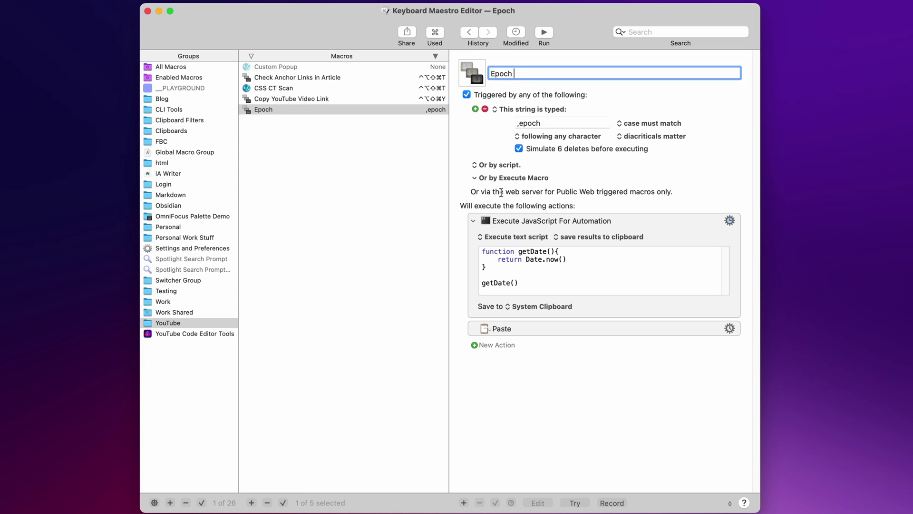
text(poch)
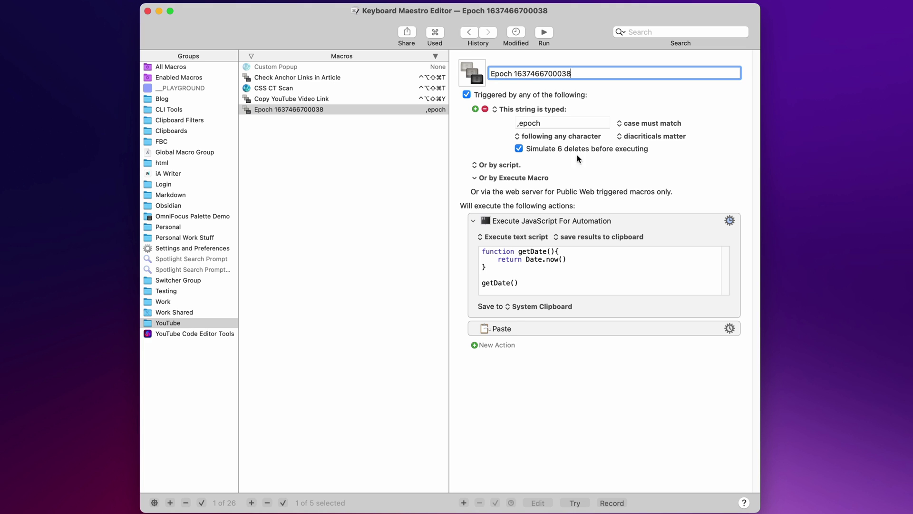
Step: Remove the inserted timestamp from the macro's name so that it reads Epoch
drag(581, 72, 524, 73)
click(523, 73)
double_click(522, 73)
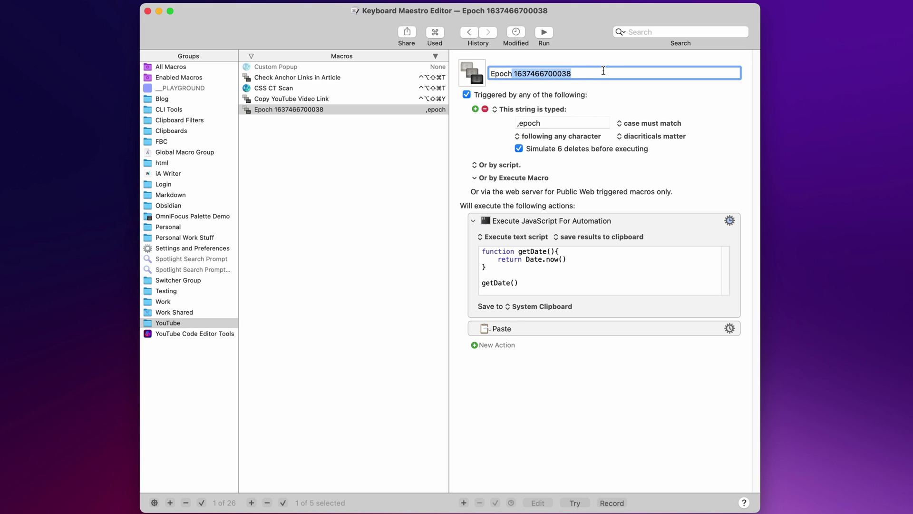
key(BackSpace)
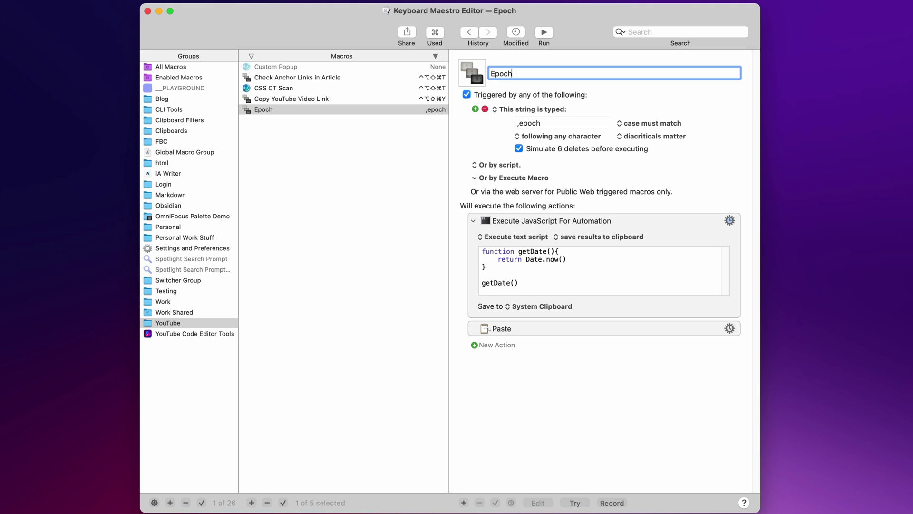
Step: Open the CSS CT Scan macro and select its entire JavaScript text
click(273, 88)
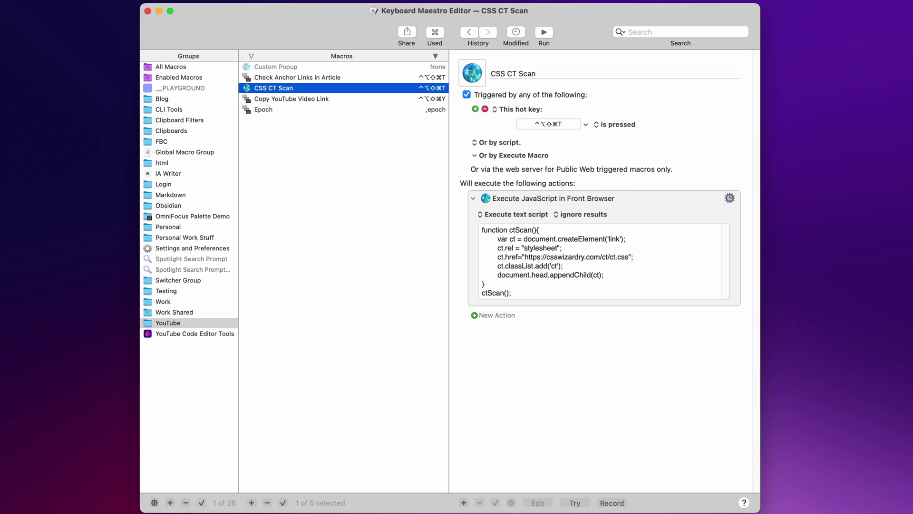
drag(512, 292, 482, 230)
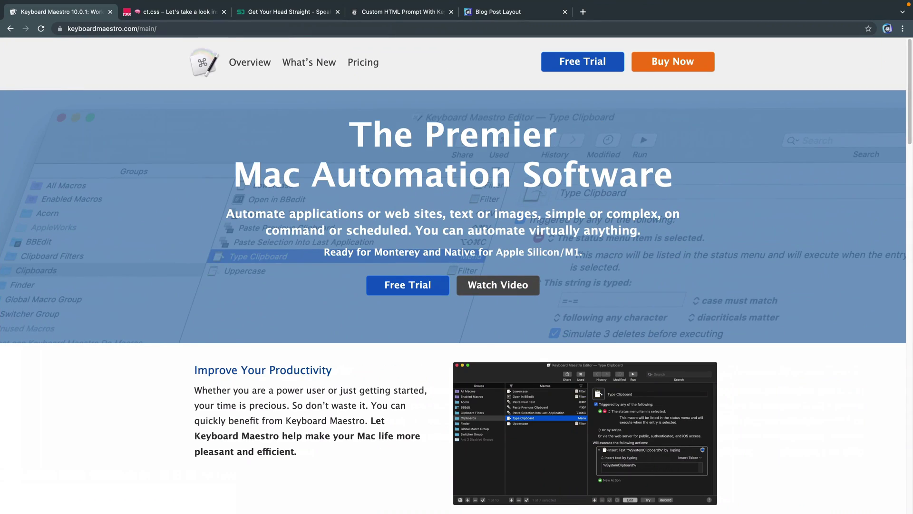
Step: In Chrome, look through the ct.css page and the Get Your Head Straight slides, ending on the ct.css page
key(ctrl+Tab)
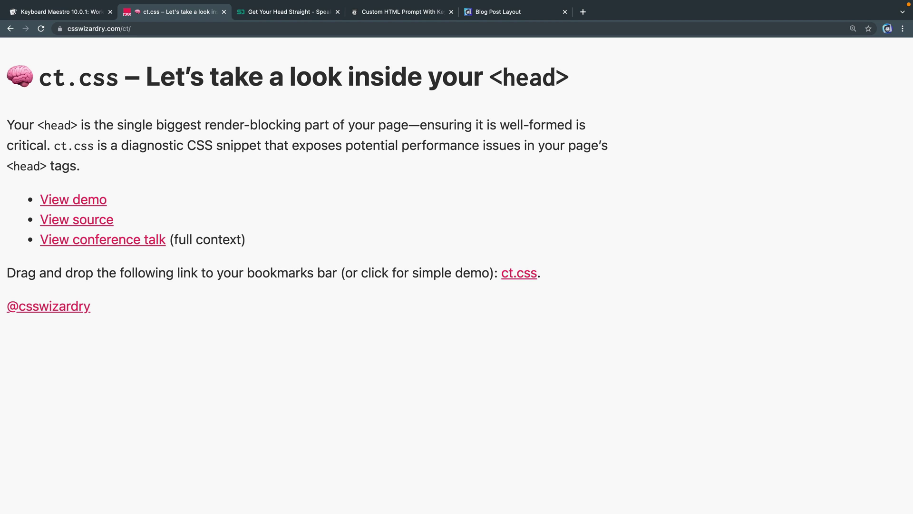
key(ctrl+Tab)
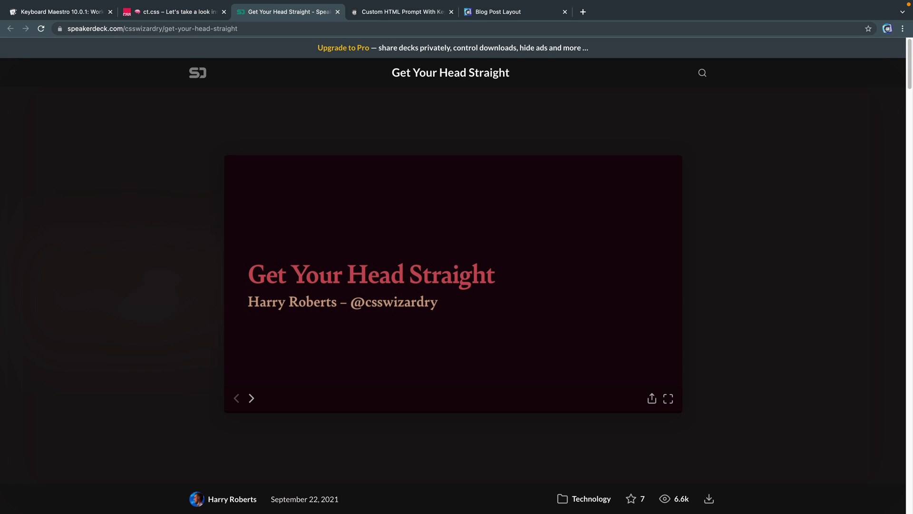
key(Right)
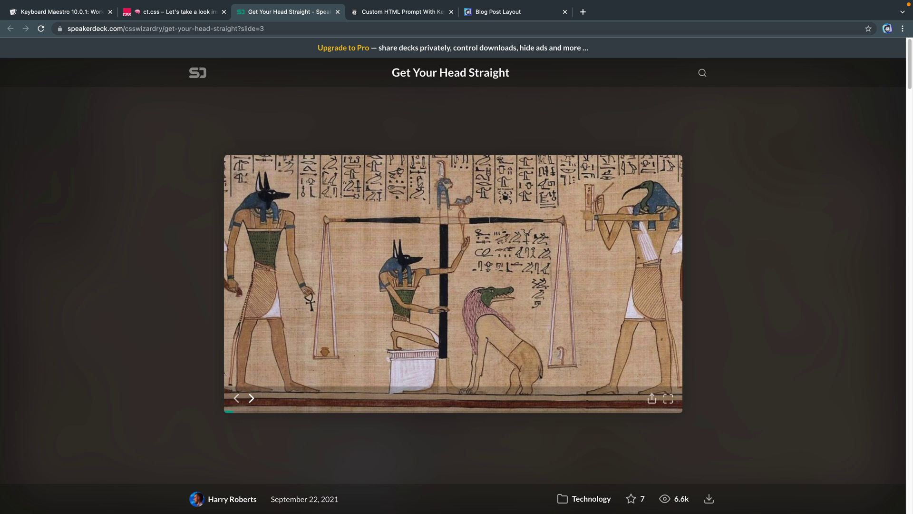
key(ctrl+shift+Tab)
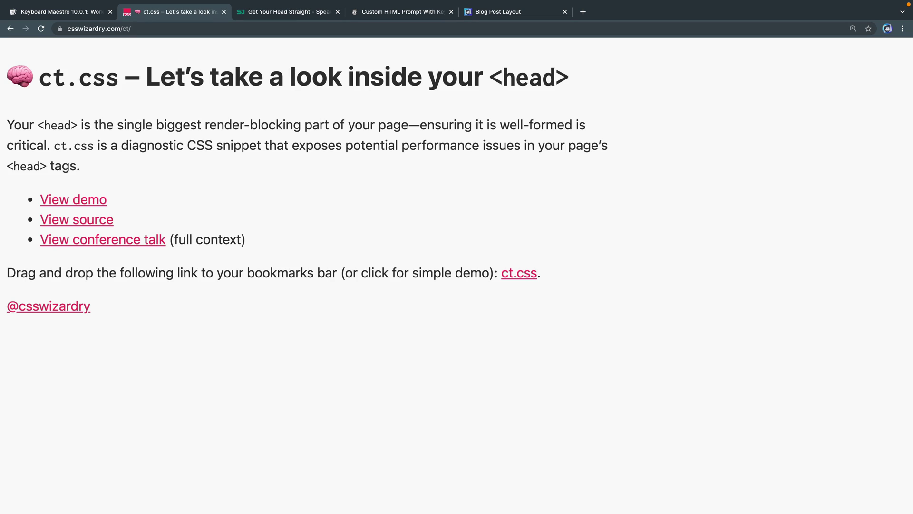
Step: Run the ct.css scan on its own page and reload the page to clear it
key(ctrl+alt+super+c)
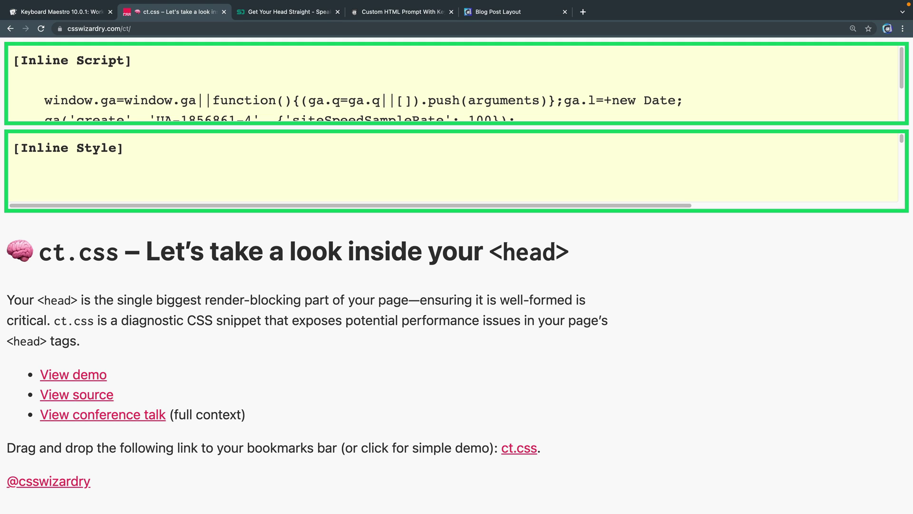
drag(519, 448, 503, 42)
key(super+r)
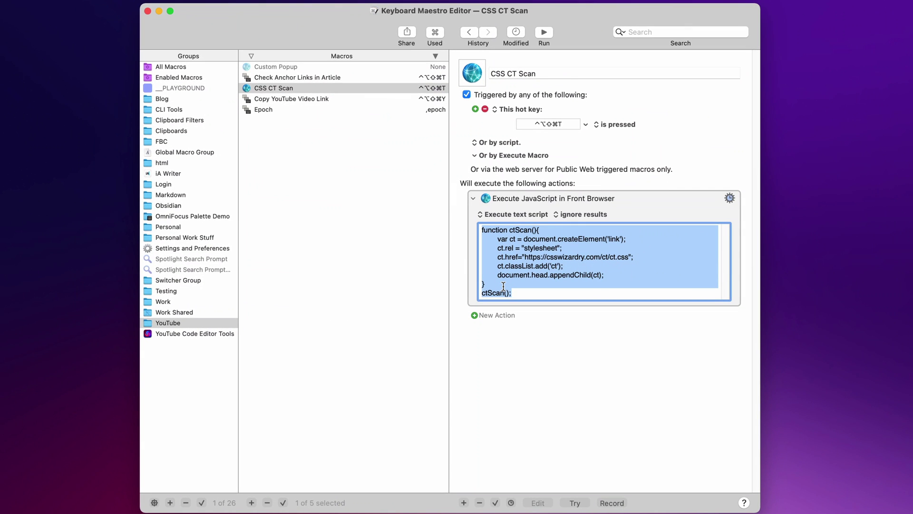
Step: Switch to Chrome and enable the developer option Allow JavaScript from Apple Events
key(ctrl+Right)
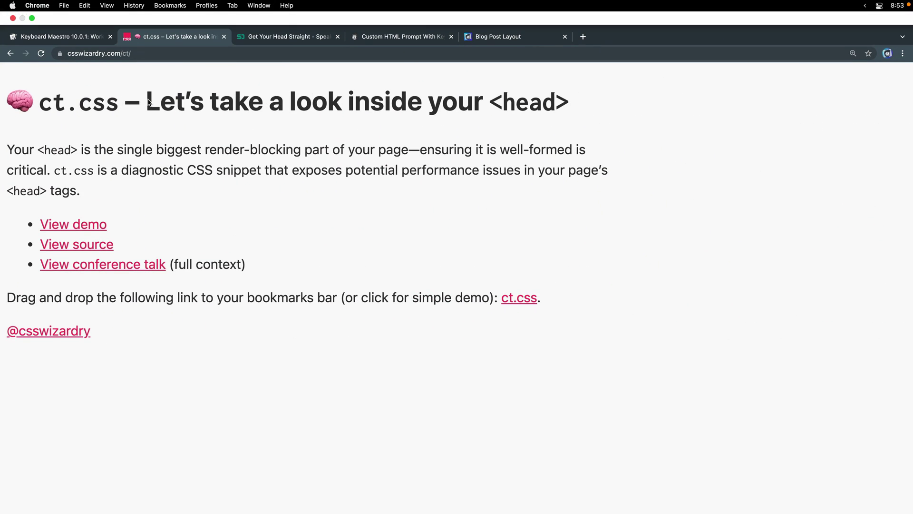
click(107, 5)
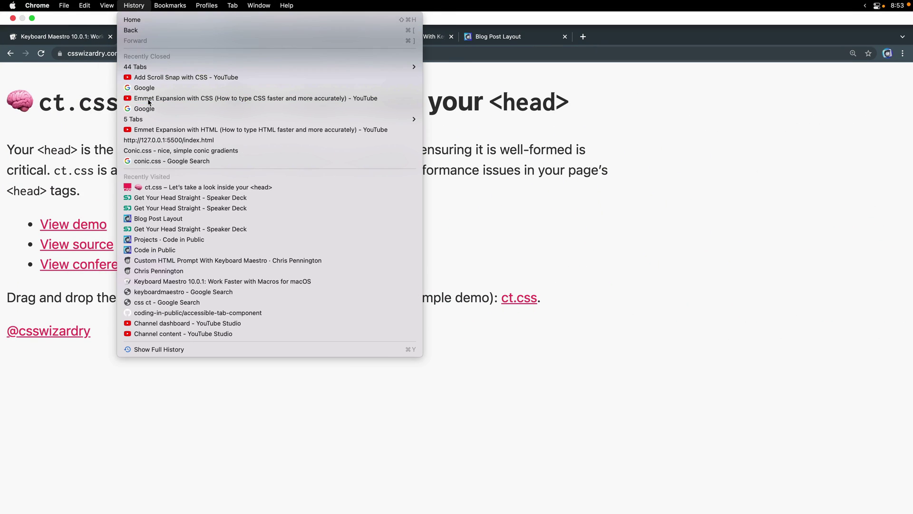
mouse_move(190, 145)
key(Down)
key(Down)
key(Down)
key(Down)
key(Down)
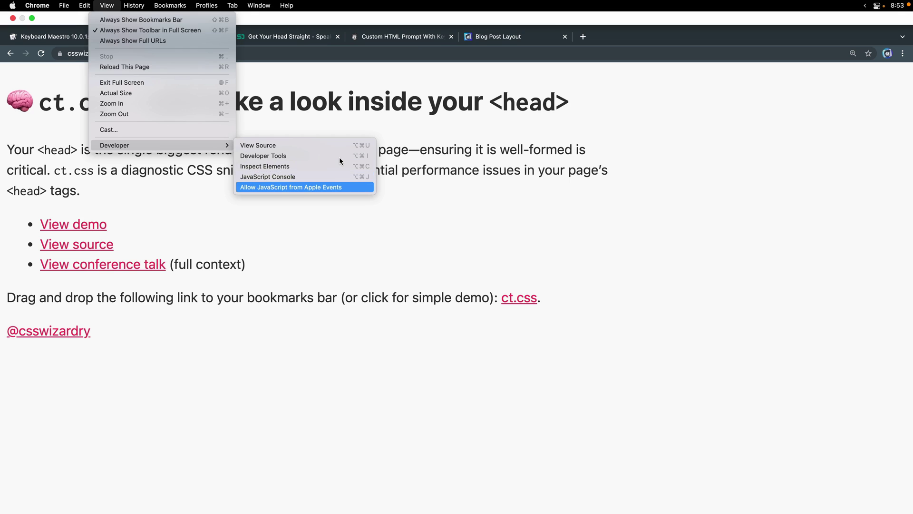
key(Return)
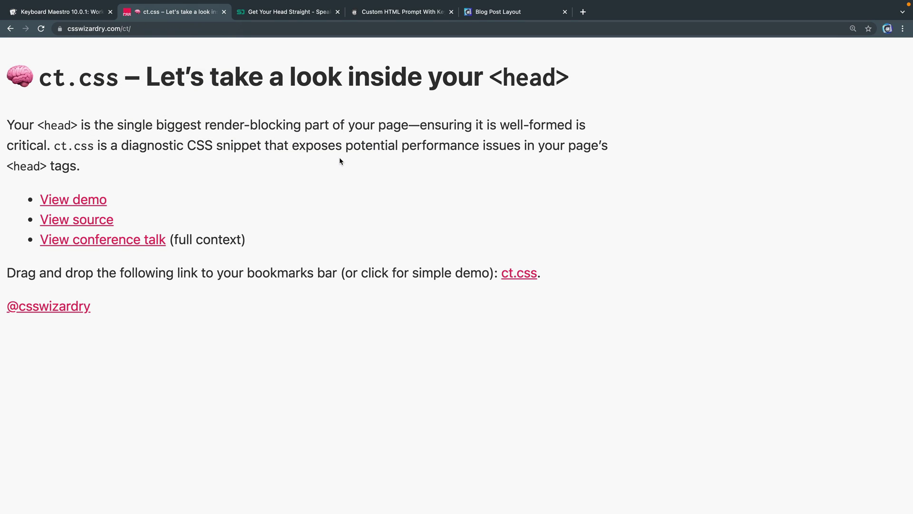
Step: Run the CSS CT Scan macro on the ct.css page
key(ctrl+alt+shift+super+t)
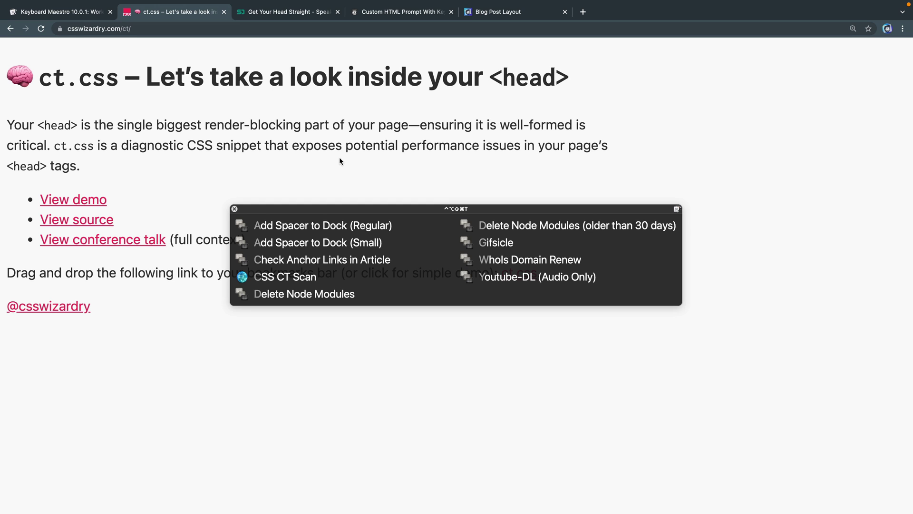
key(c)
key(s)
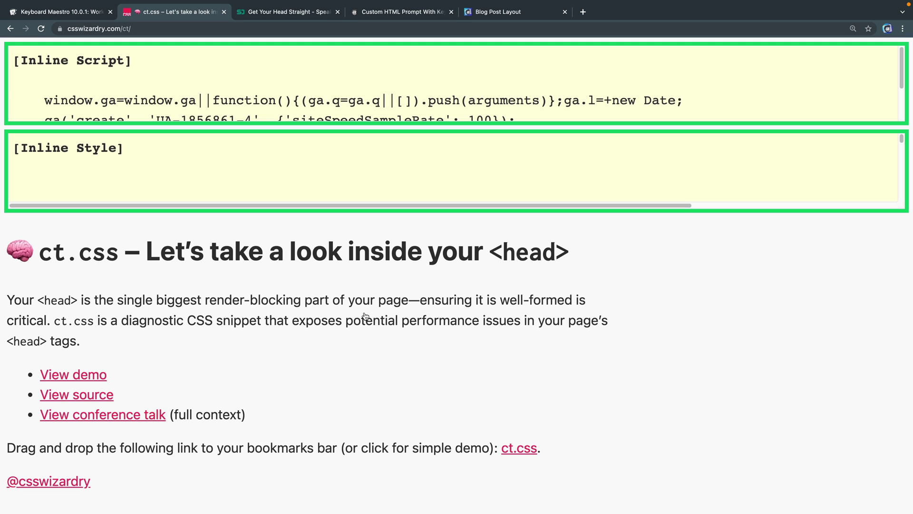
Step: Switch to Keyboard Maestro Editor and examine the script of the Custom Popup macro
key(super+Tab)
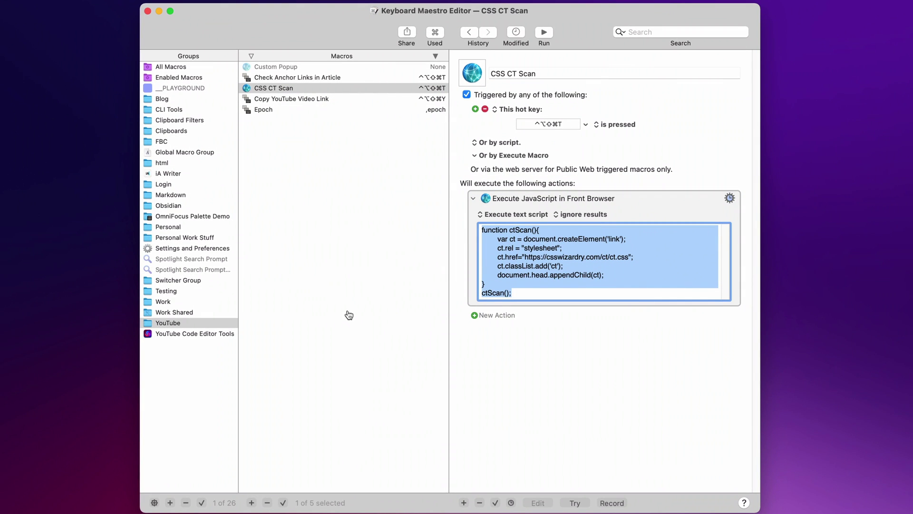
key(Up)
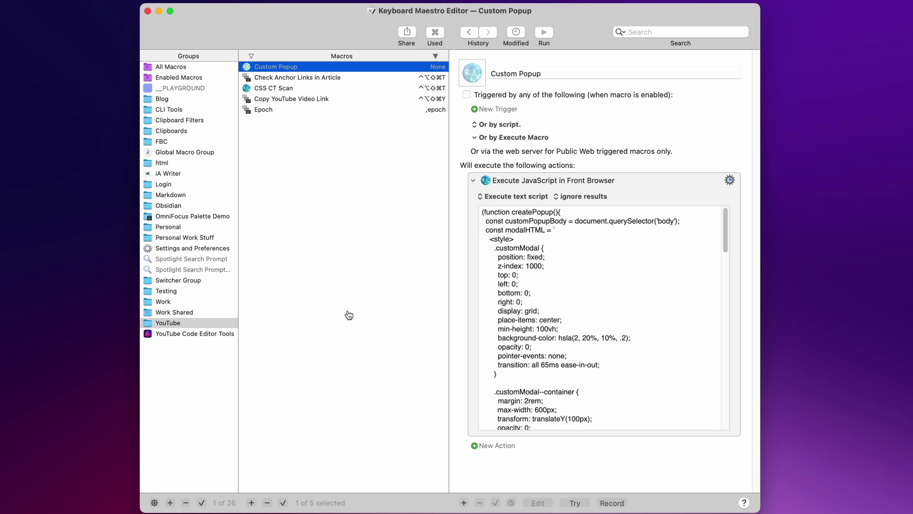
scroll(349, 315, down, 15)
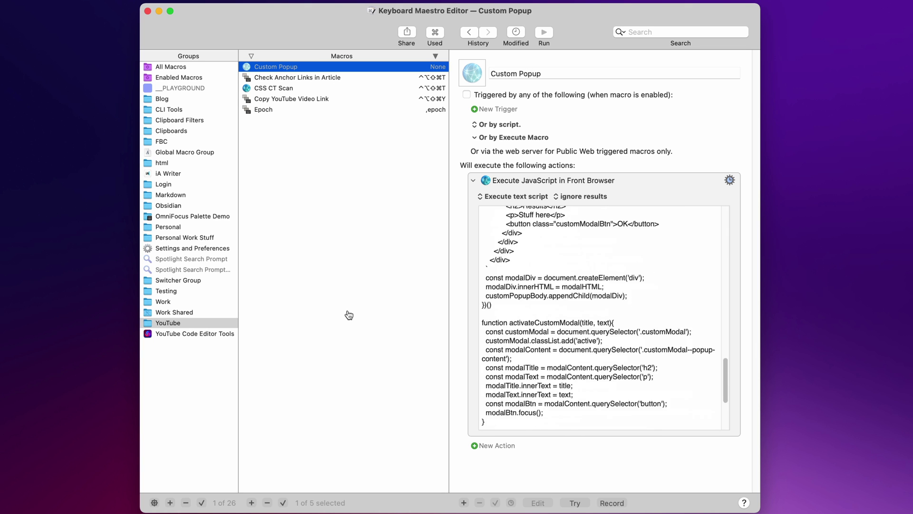
key(Home)
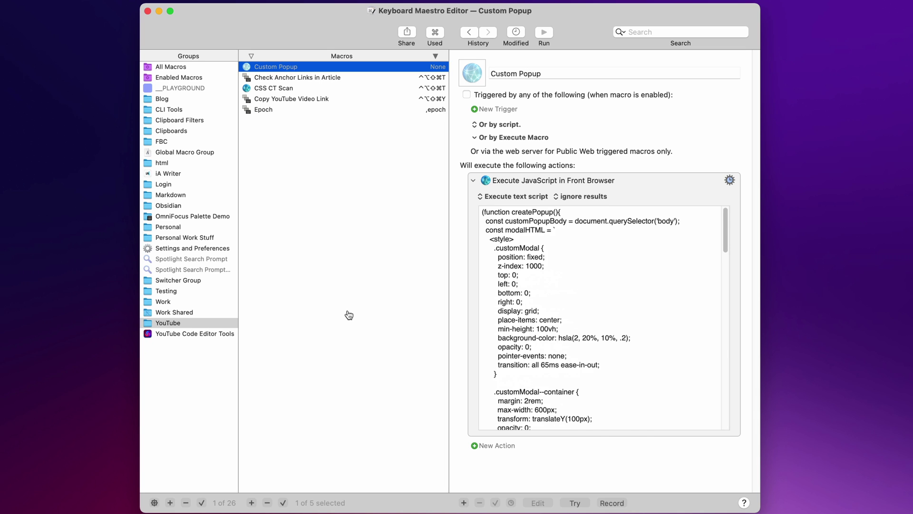
key(Down)
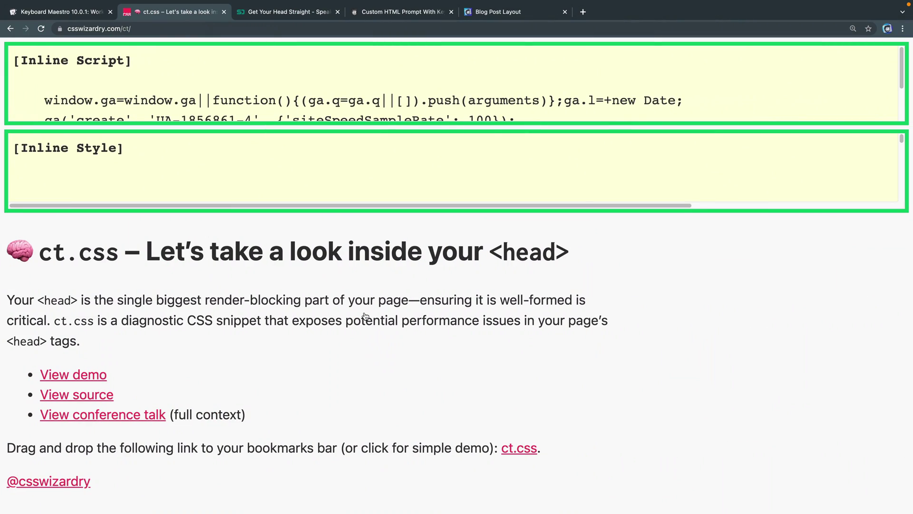
Step: In Chrome, run the Check Anchor Links in Article macro on the Blog Post Layout page
key(super+5)
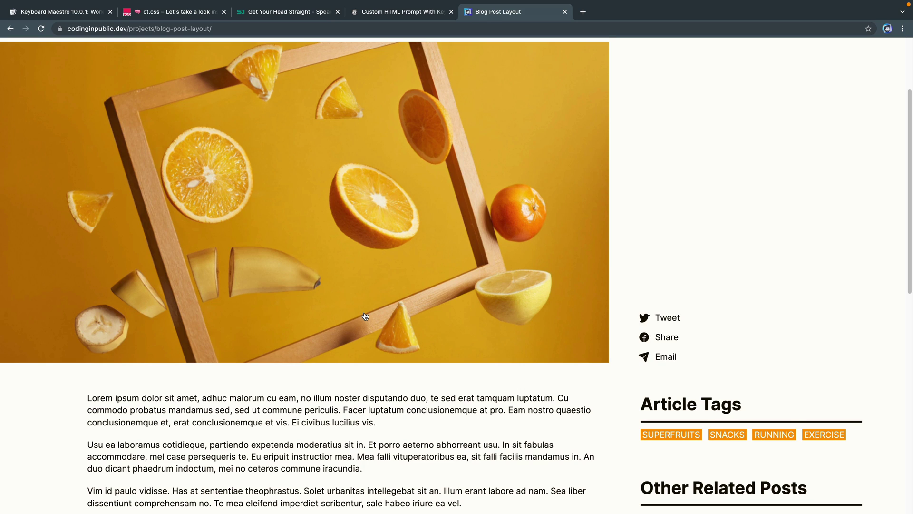
scroll(365, 316, down, 6)
scroll(365, 315, up, 9)
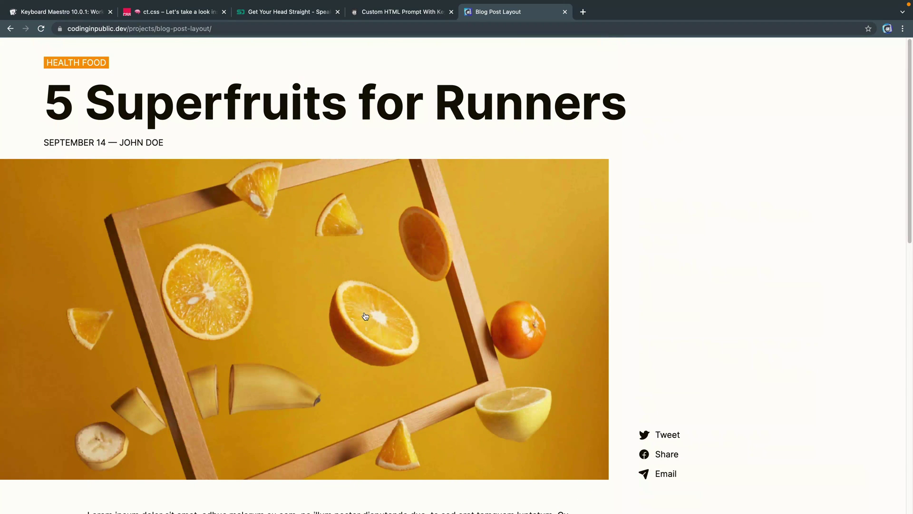
key(ctrl+alt+shift+super+t)
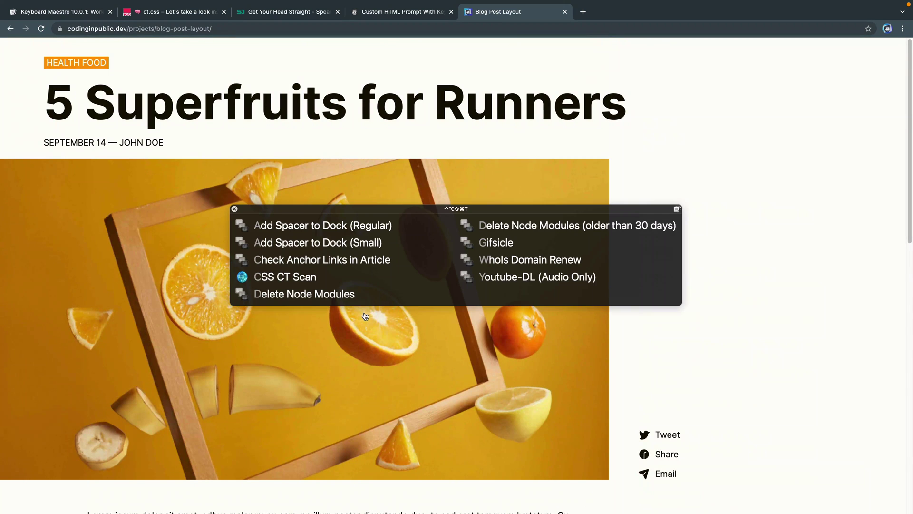
key(c)
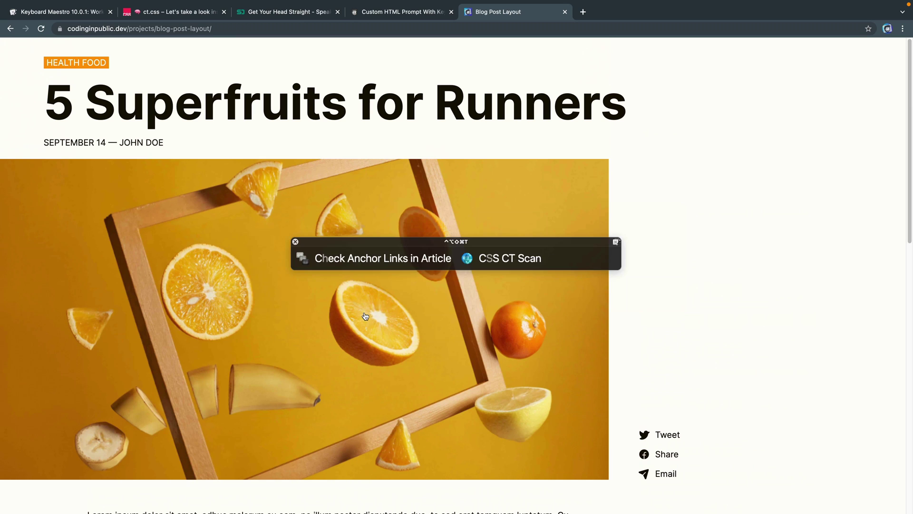
key(Return)
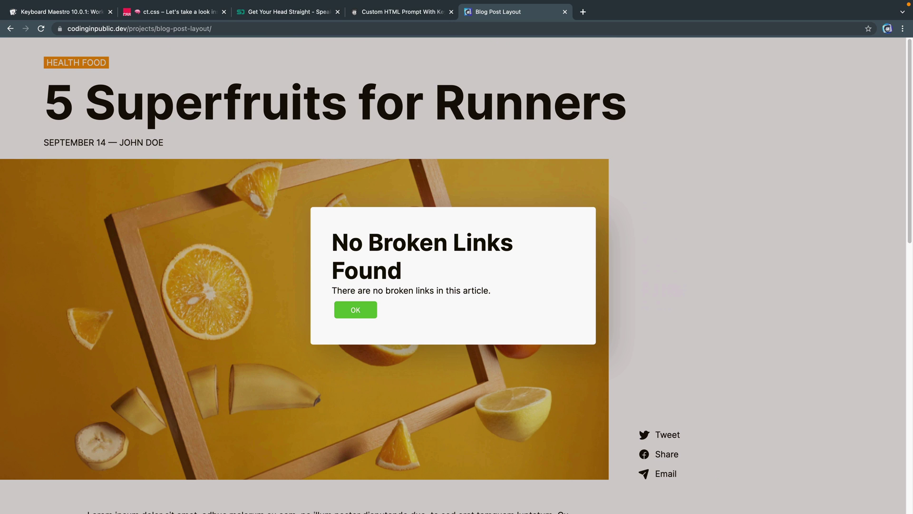
Step: Dismiss the link-check popup and inspect the article's first paragraph in the developer tools
key(Return)
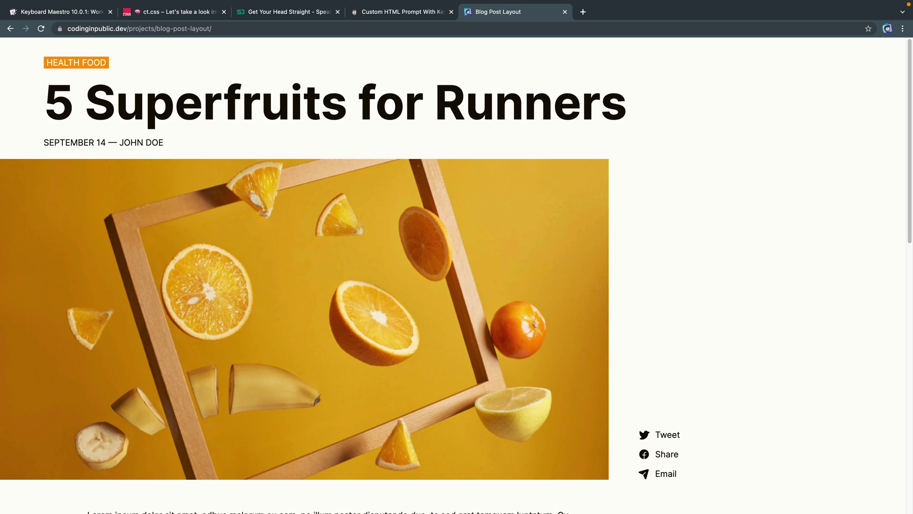
scroll(456, 276, down, 4)
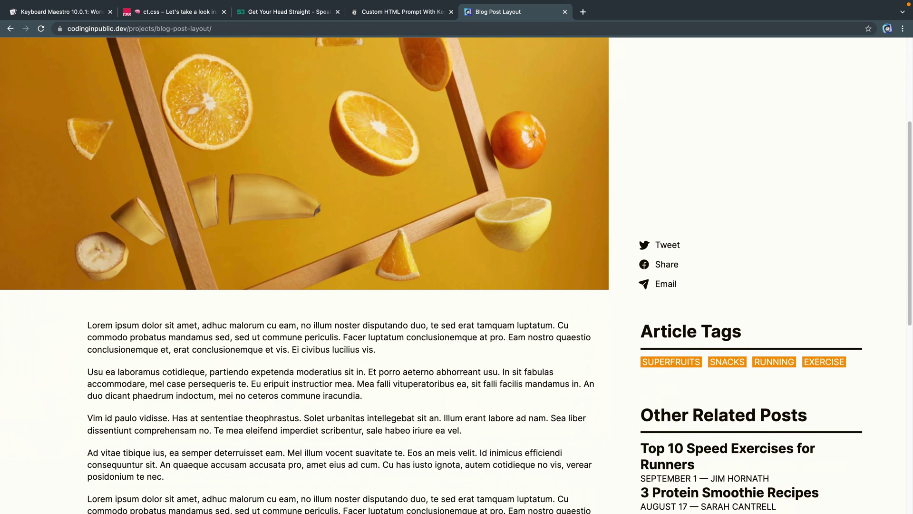
key(super+alt+i)
scroll(305, 157, down, 3)
key(super+shift+c)
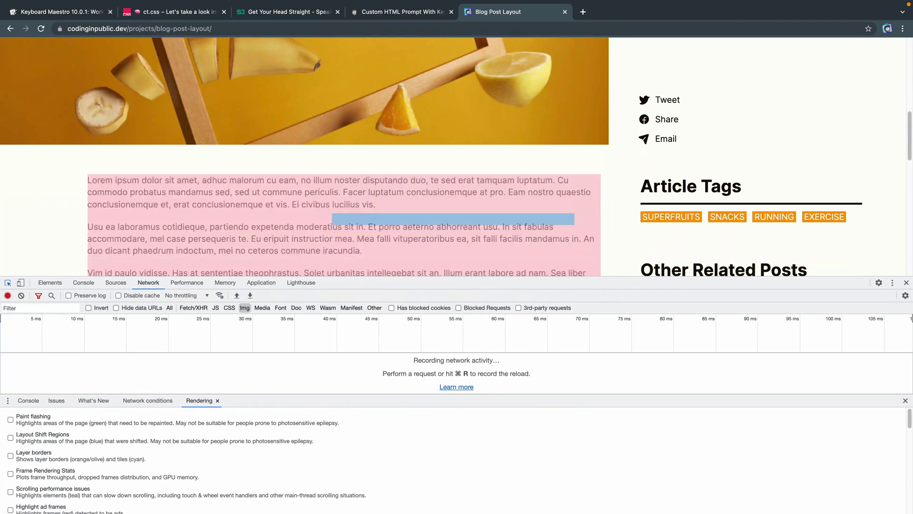
click(285, 191)
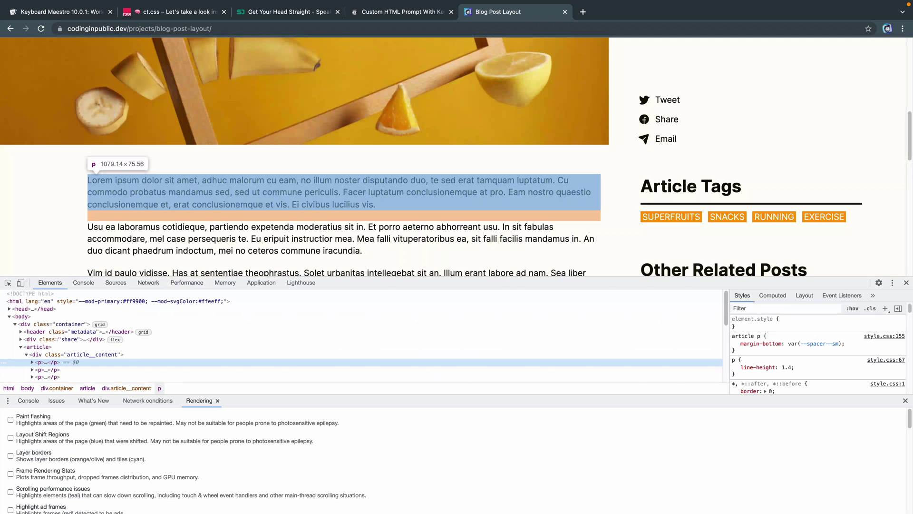
Step: Edit the first paragraph's text in the page source to make "civibus" a link with href "#dfasdf"
key(Right)
key(Right)
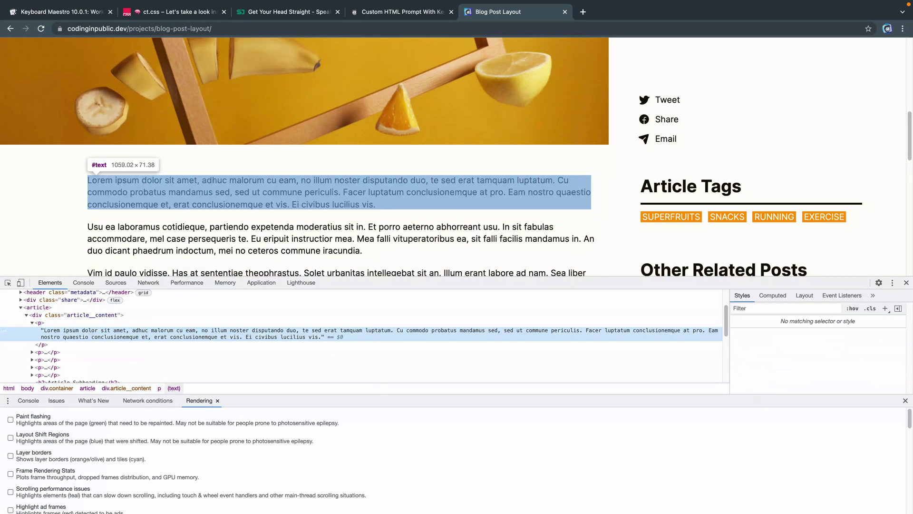
right_click(268, 333)
click(304, 349)
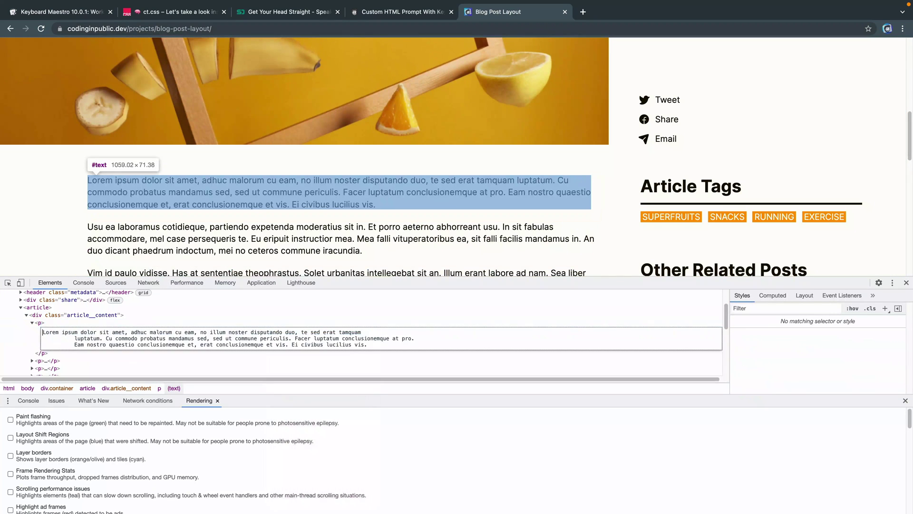
drag(302, 344, 324, 344)
key(Left)
text(<a href=")
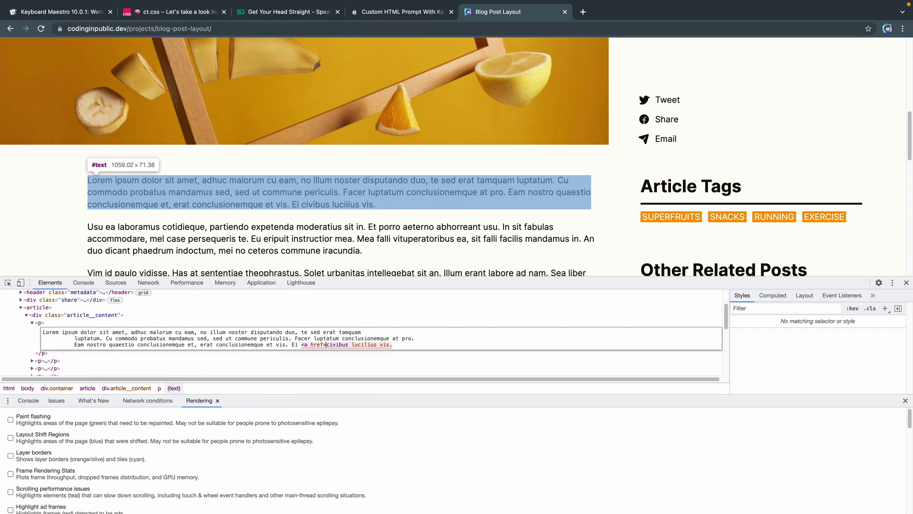
text(#dfasdf">civibus)
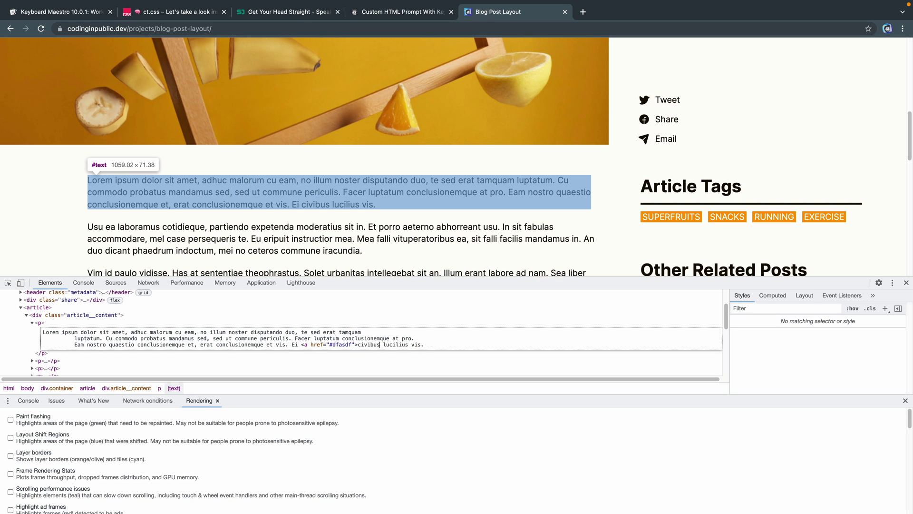
text(</a>>lucilius>)
key(super+Return)
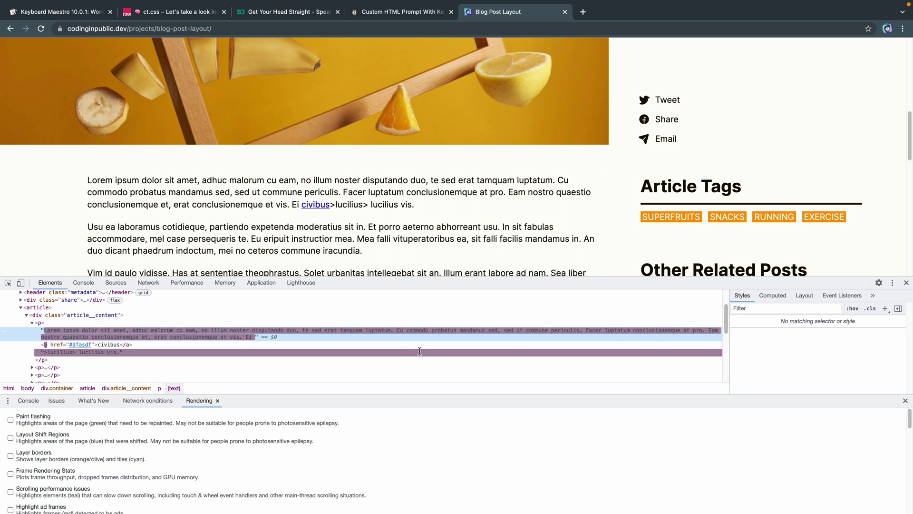
Step: Run the Check Anchor Links in Article macro on the edited page and dismiss its result popup
key(ctrl+alt+shift+super+t)
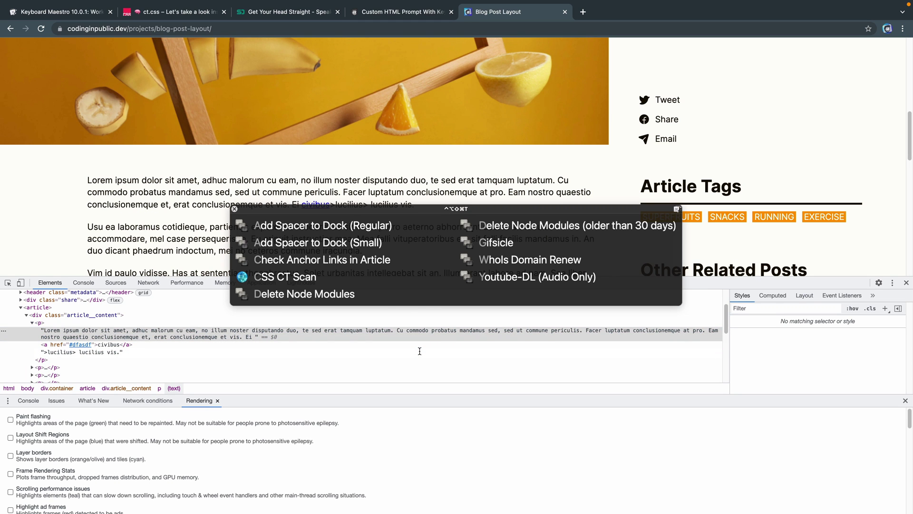
key(c)
key(h)
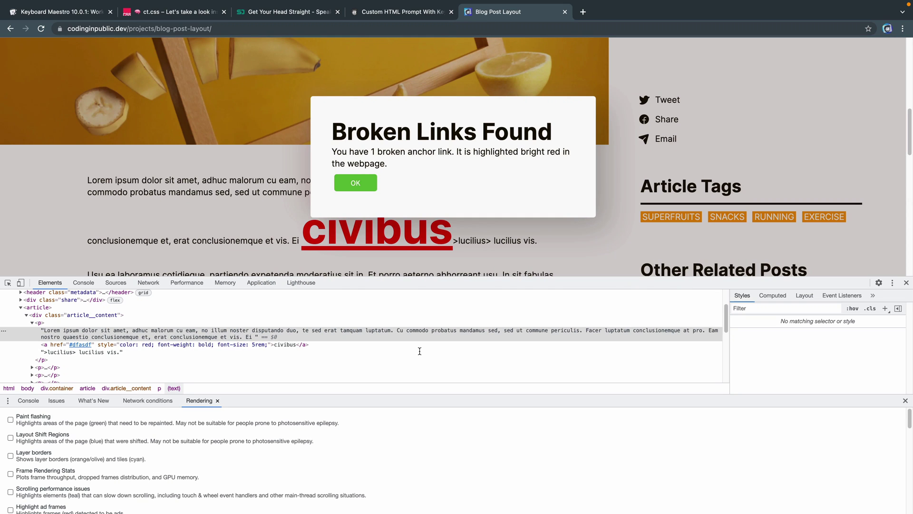
key(Return)
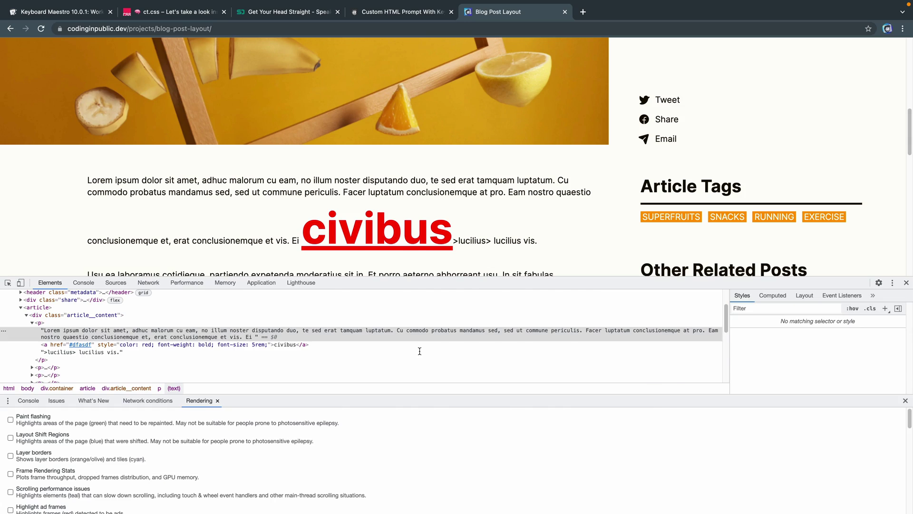
Step: Close the developer tools and look over the whole article for highlighted anchor links
key(super+alt+i)
scroll(419, 351, down, 1)
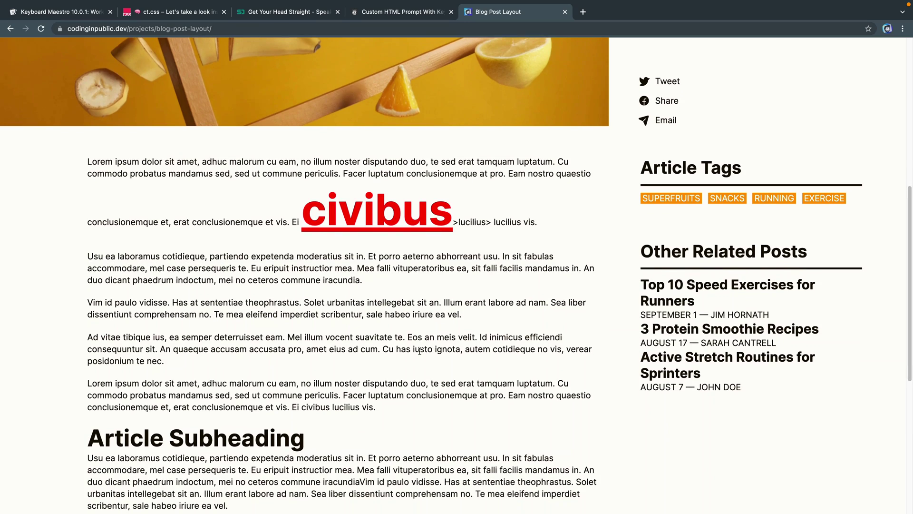
scroll(420, 350, down, 10)
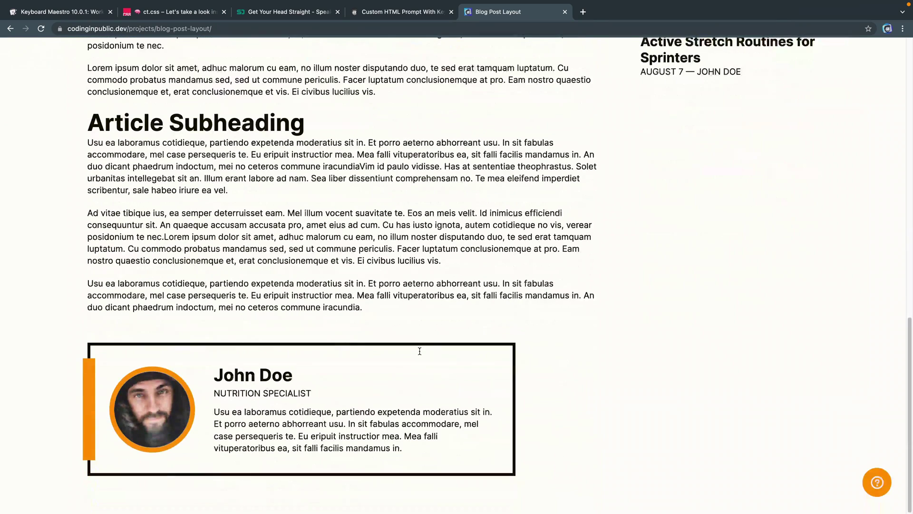
scroll(419, 350, up, 12)
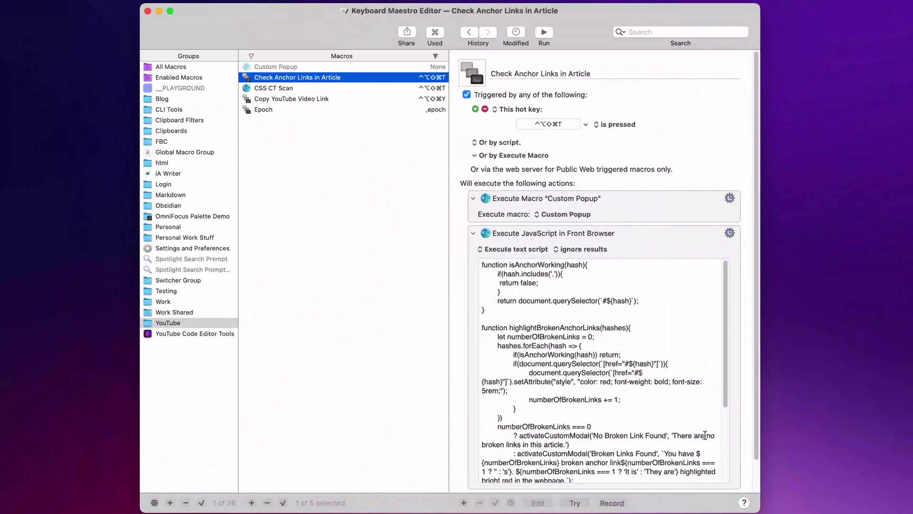
Step: Switch to Keyboard Maestro Editor, select the Copy YouTube Video Link macro and run it
key(Down)
key(Down)
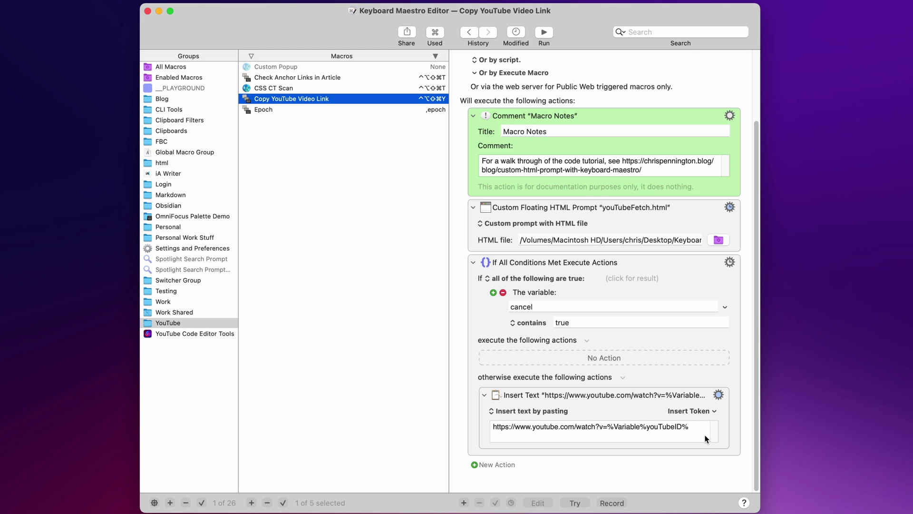
key(ctrl+alt+shift+super+y)
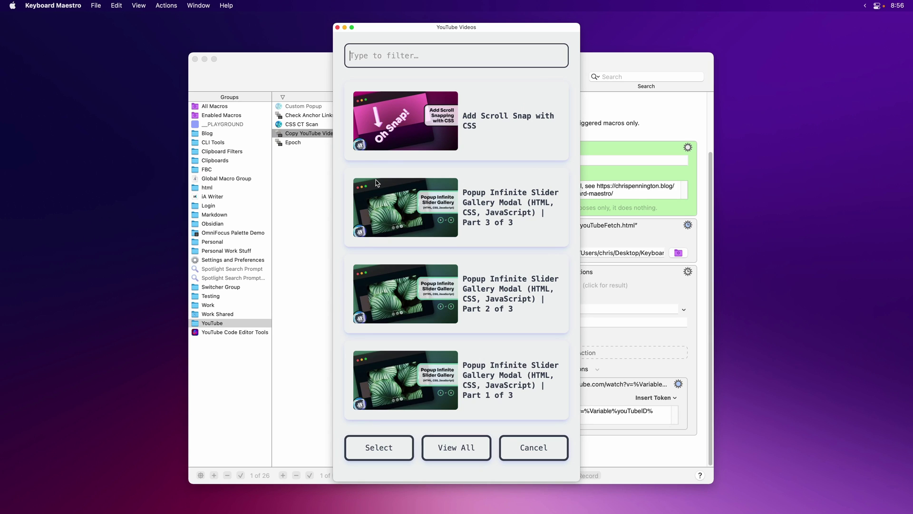
Step: Filter the YouTube video list by "grid" and return to the view of all videos
text(grid)
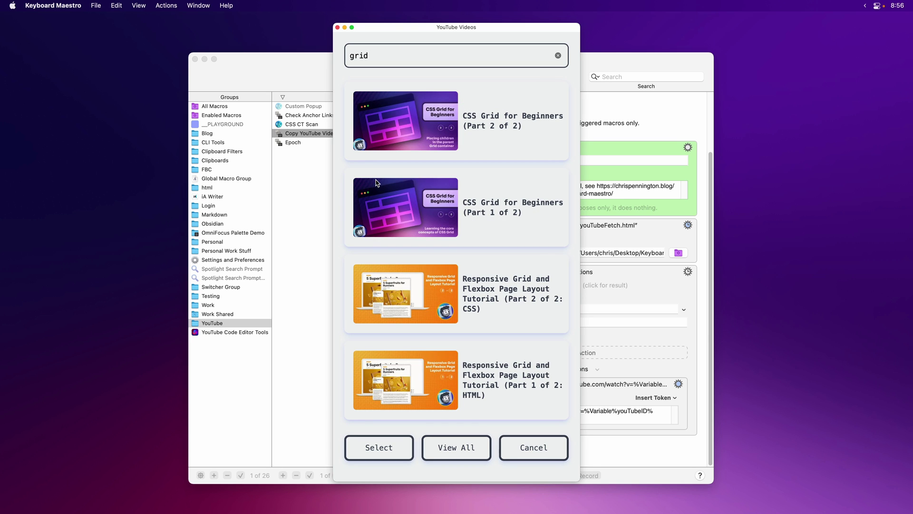
key(Tab)
key(Tab)
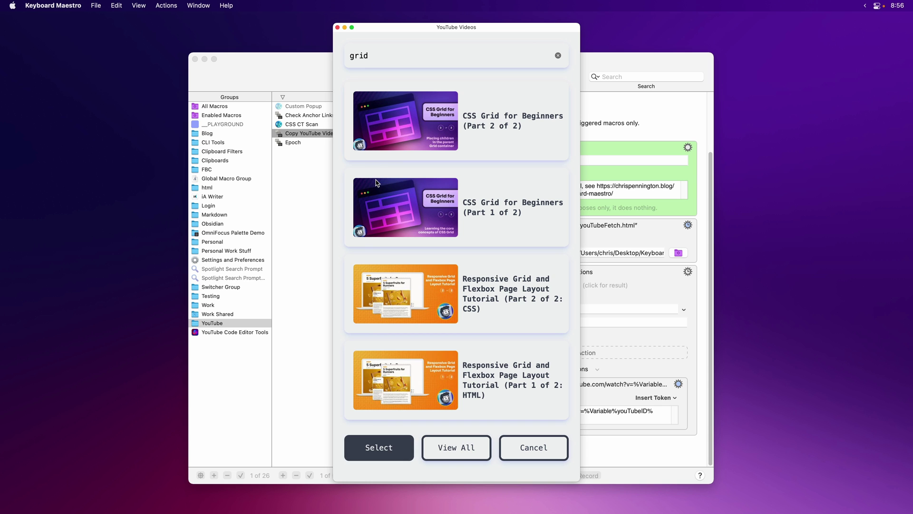
key(Tab)
key(Return)
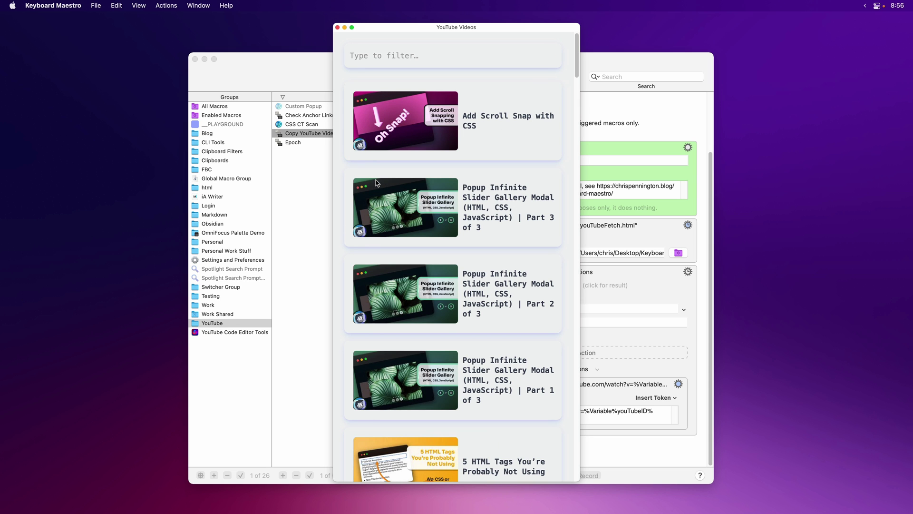
Step: Browse the full video list and choose Popup Infinite Slider Gallery Modal (HTML, CSS, JavaScript) Part 3 of 3
scroll(376, 183, down, 20)
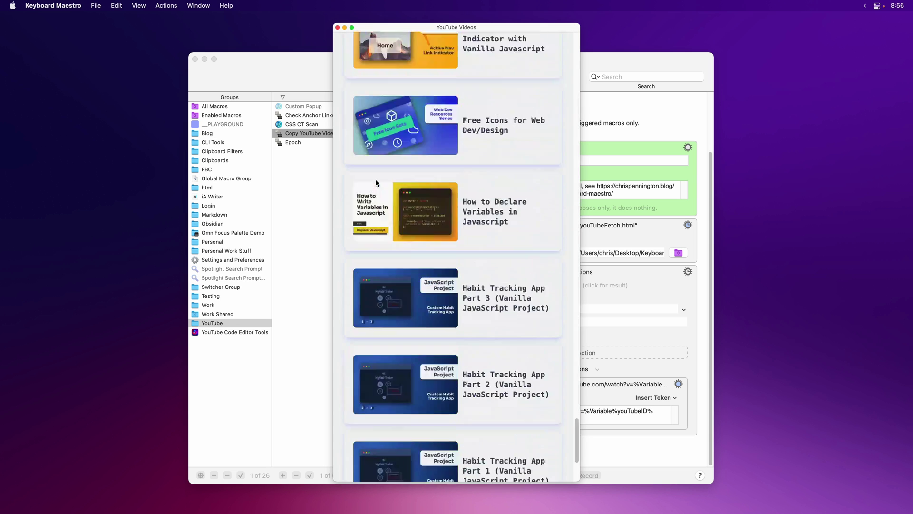
scroll(376, 182, up, 20)
key(Tab)
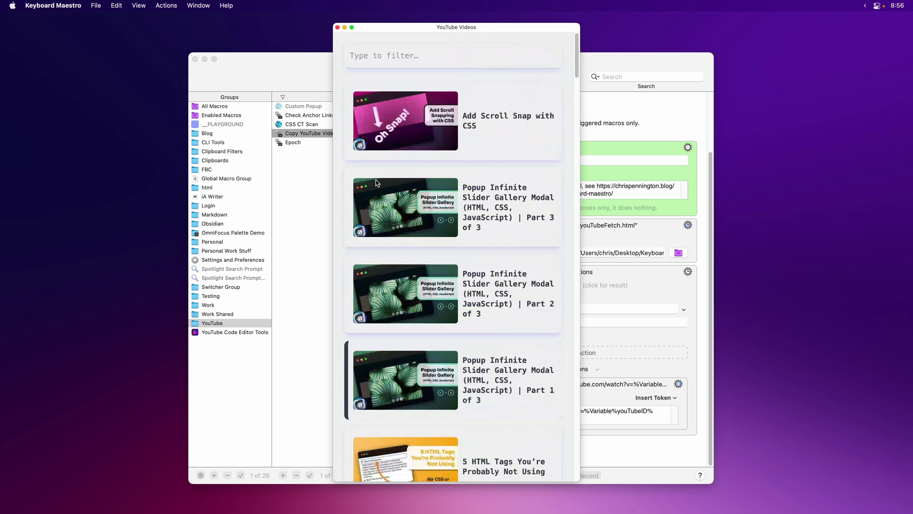
key(Up)
key(Up)
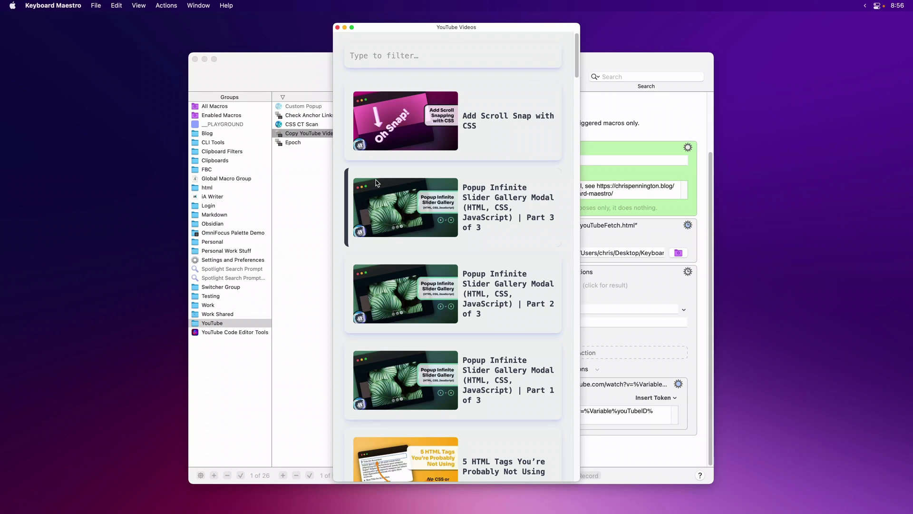
key(Return)
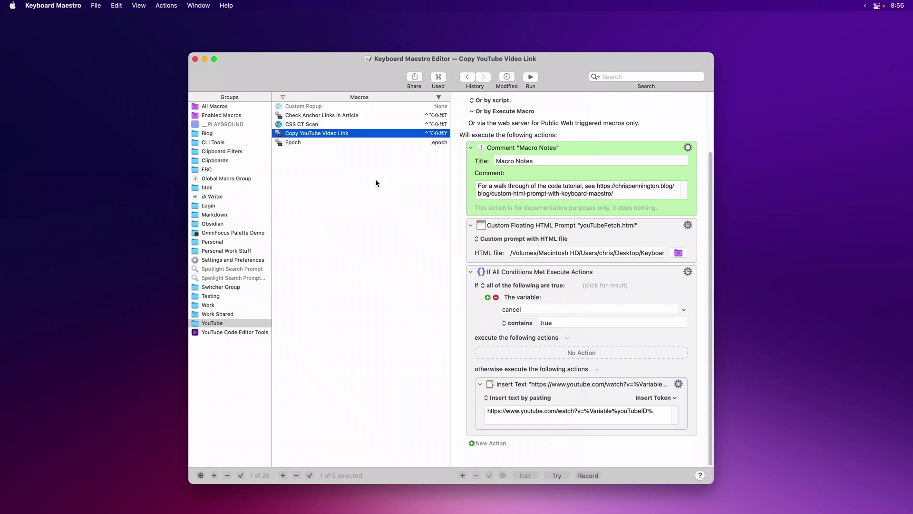